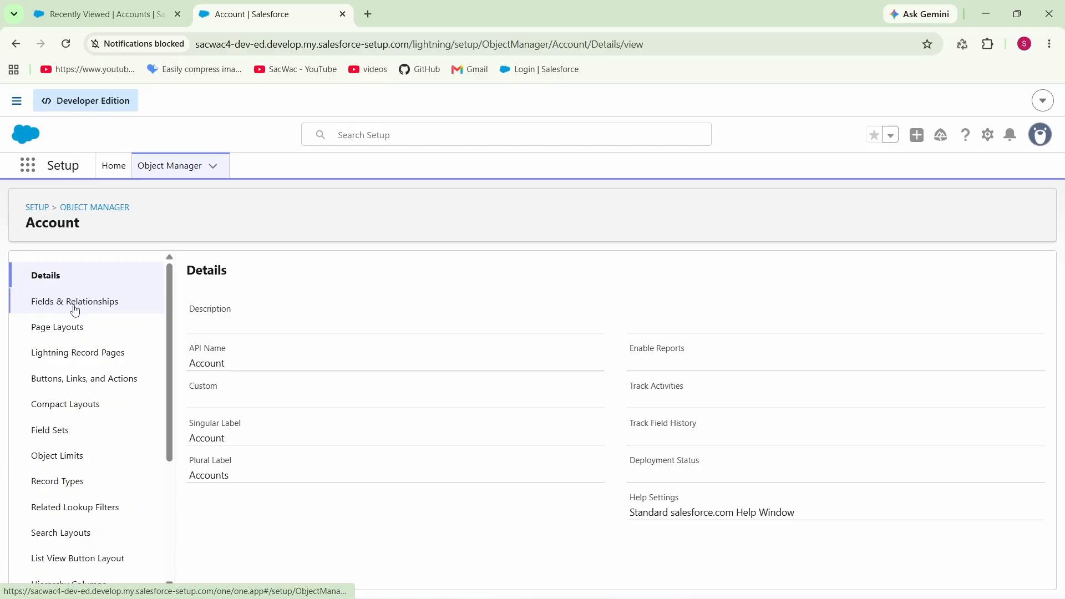
Step: Start a new custom field on the Account object with the Picklist data type
left_click(95, 304)
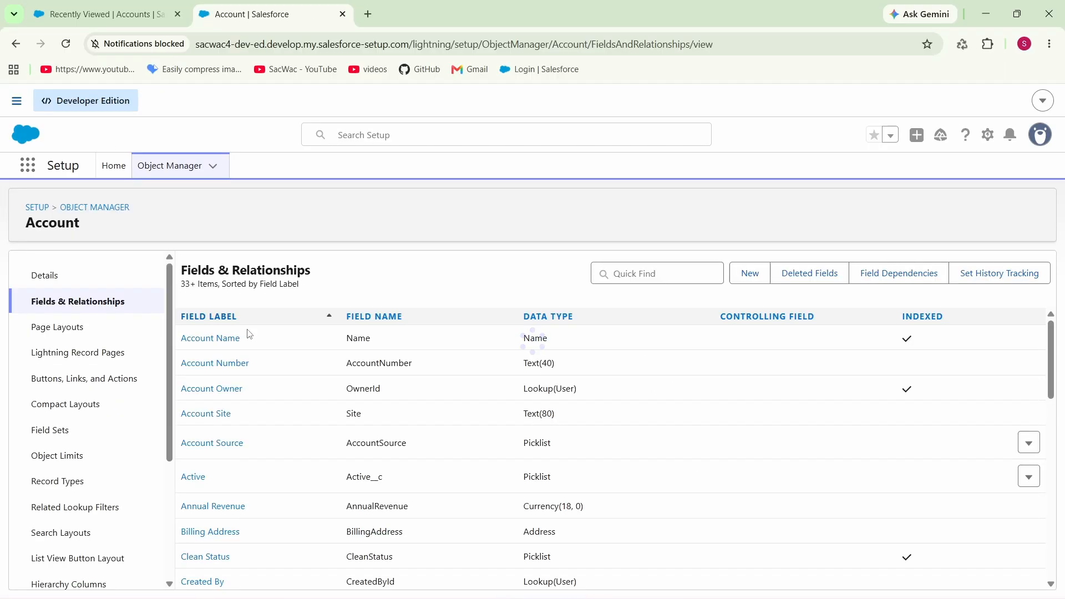
scroll(355, 383, "down", 6)
scroll(281, 399, "up", 2)
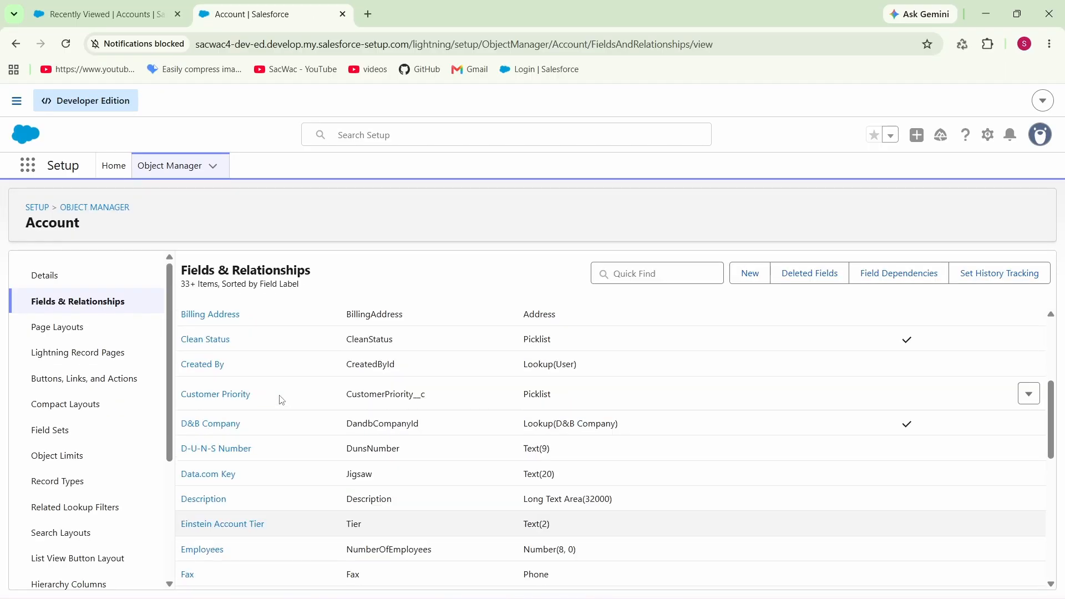
scroll(281, 399, "up", 4)
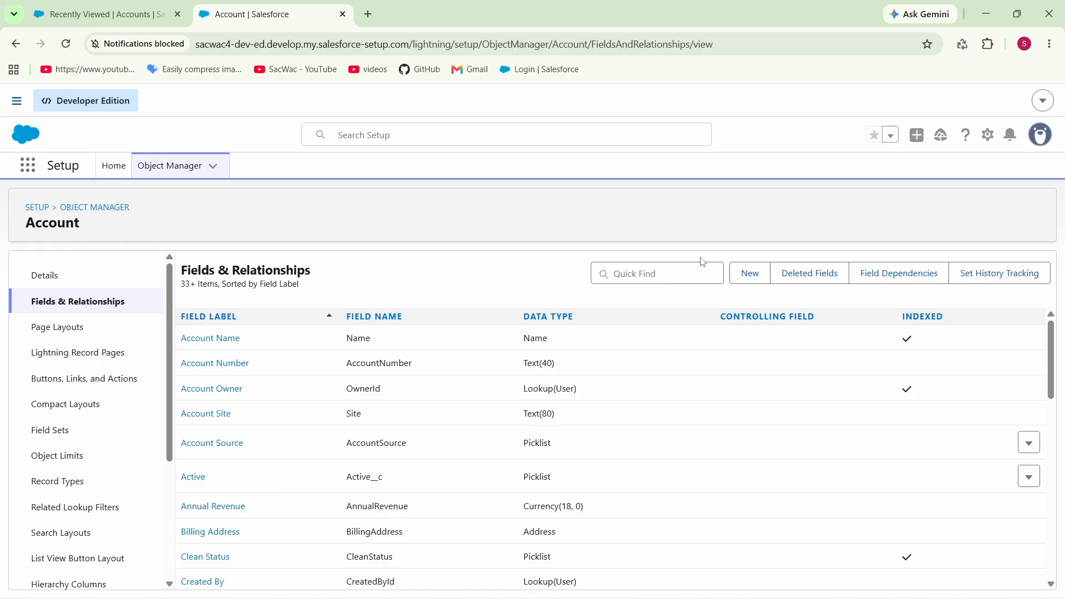
left_click(750, 273)
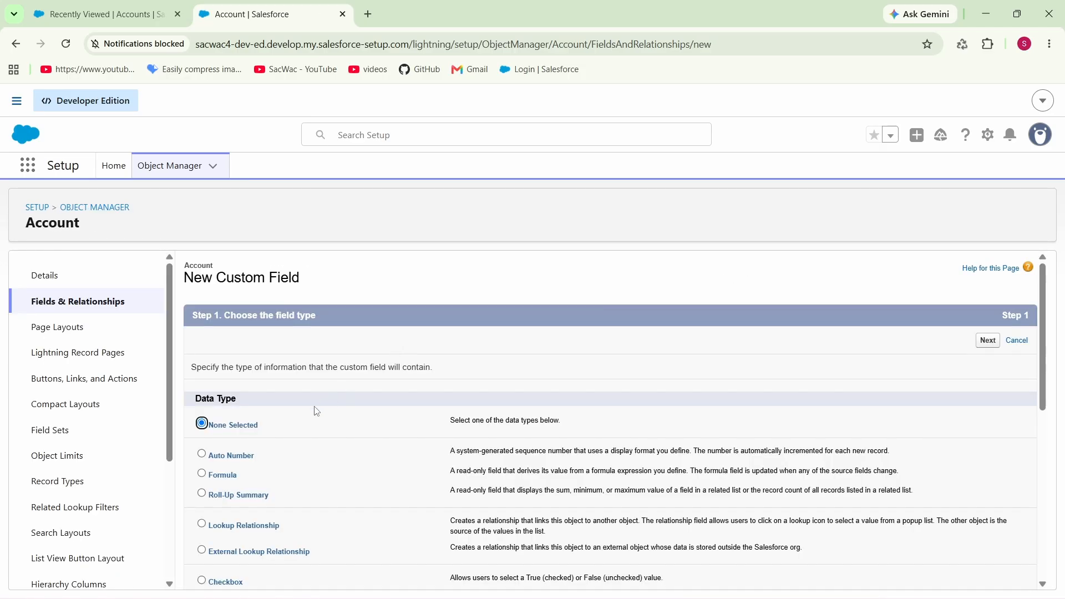
scroll(252, 446, "down", 6)
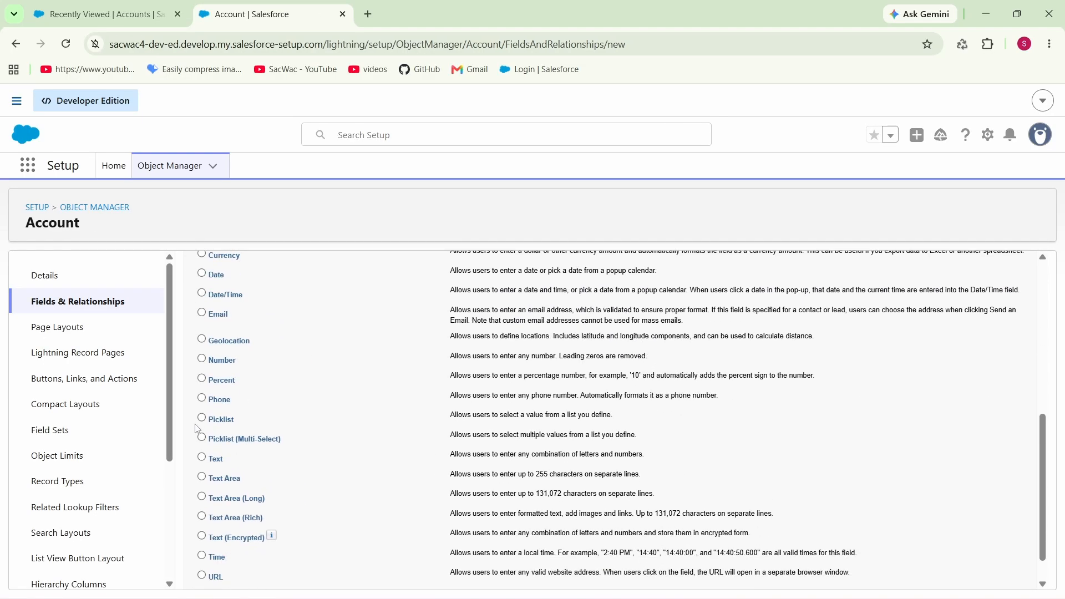
left_click(201, 418)
scroll(963, 305, "up", 6)
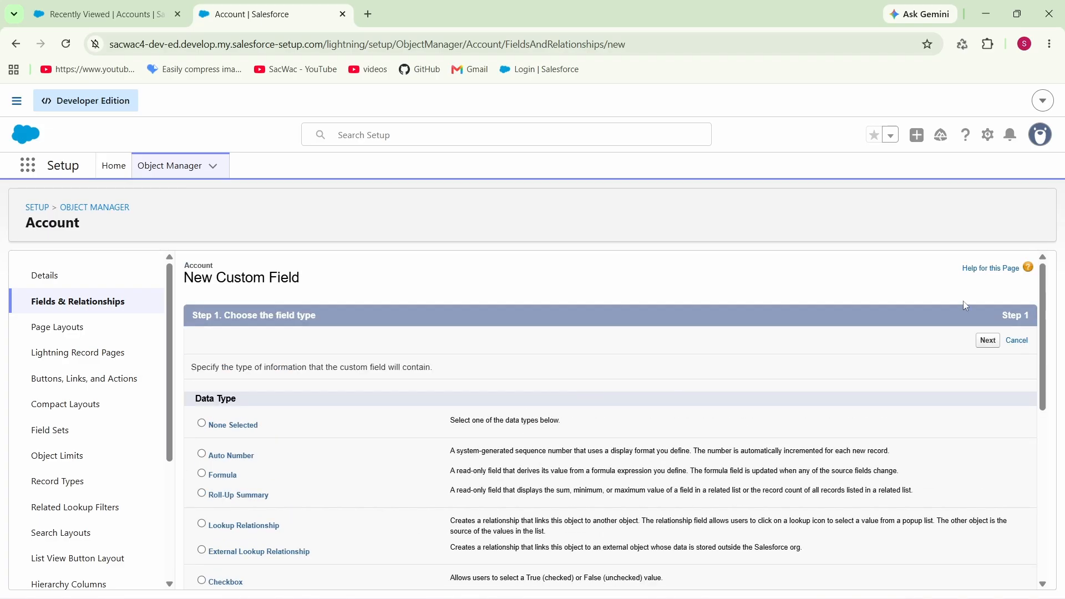
left_click(988, 340)
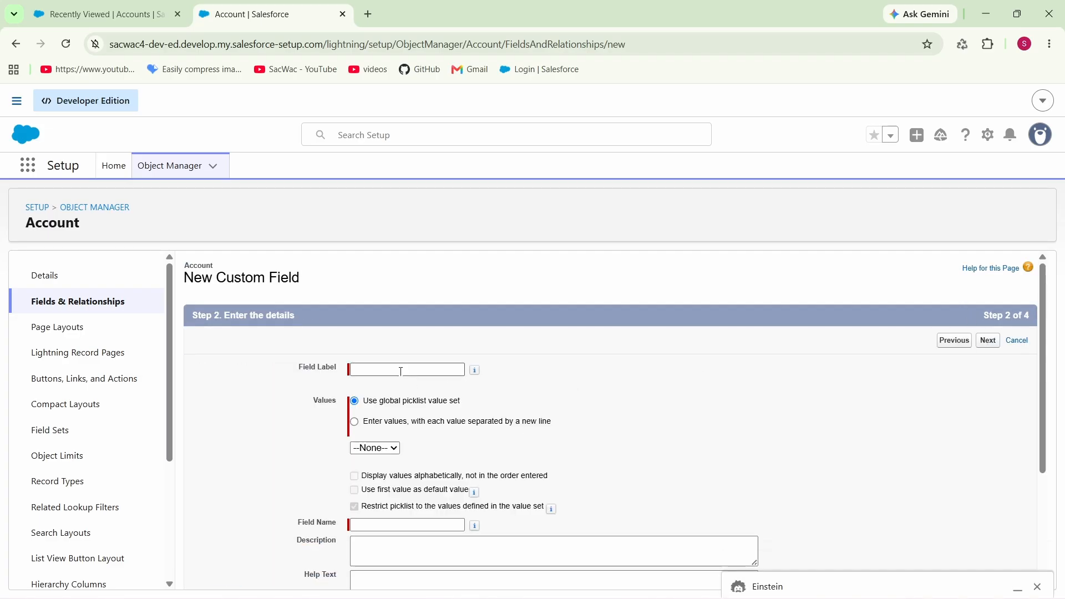
Step: Label the picklist field Gender, define its own values Male, Female and Other on separate lines, and continue to field-level security
left_click(400, 370)
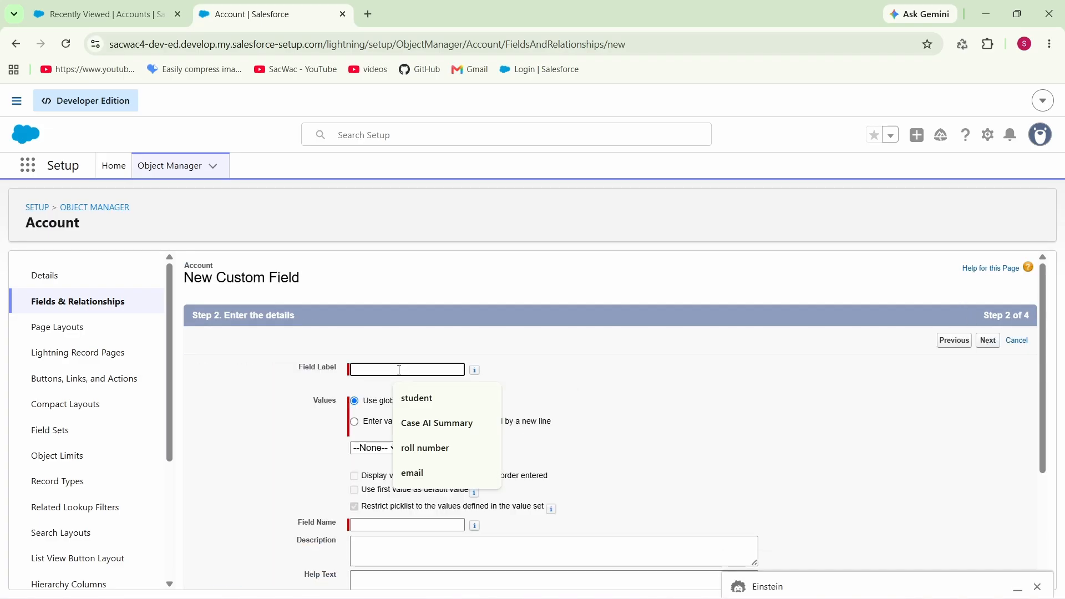
type("Gender")
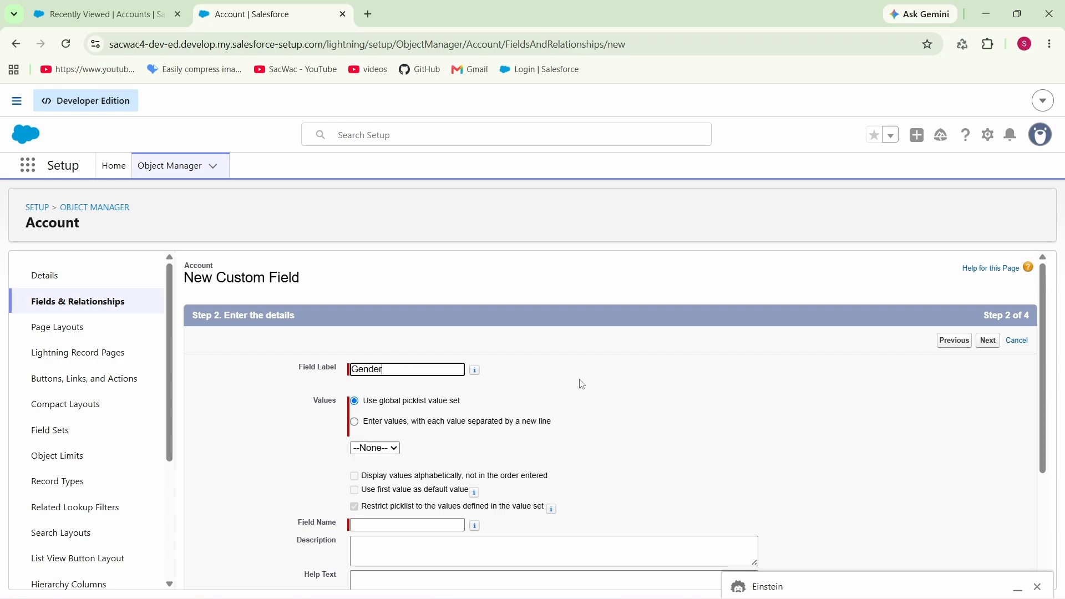
left_click(581, 384)
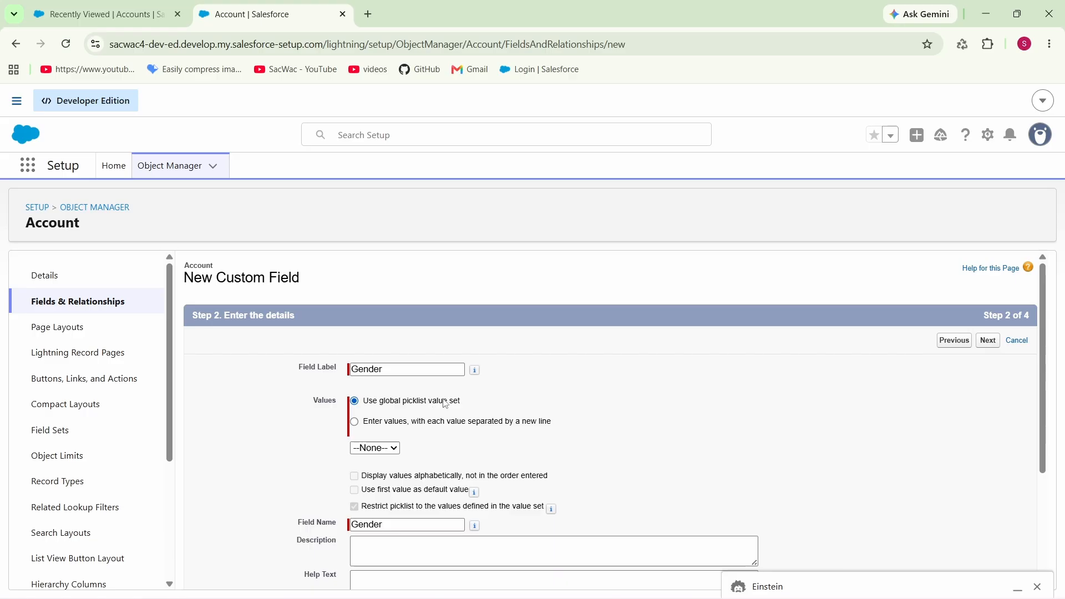
left_click(355, 422)
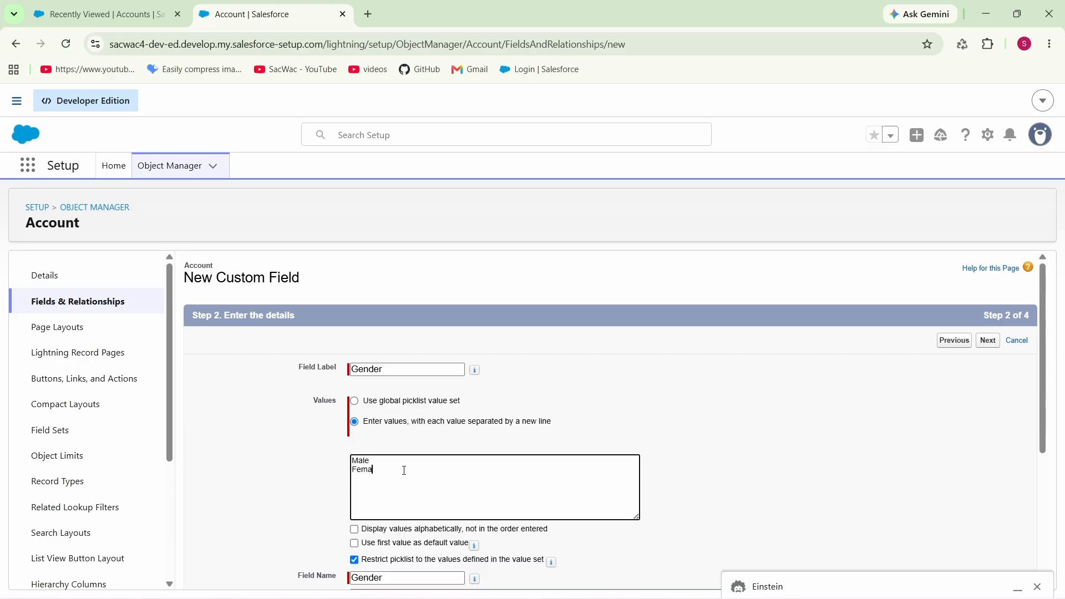
key("Return")
left_click(748, 361)
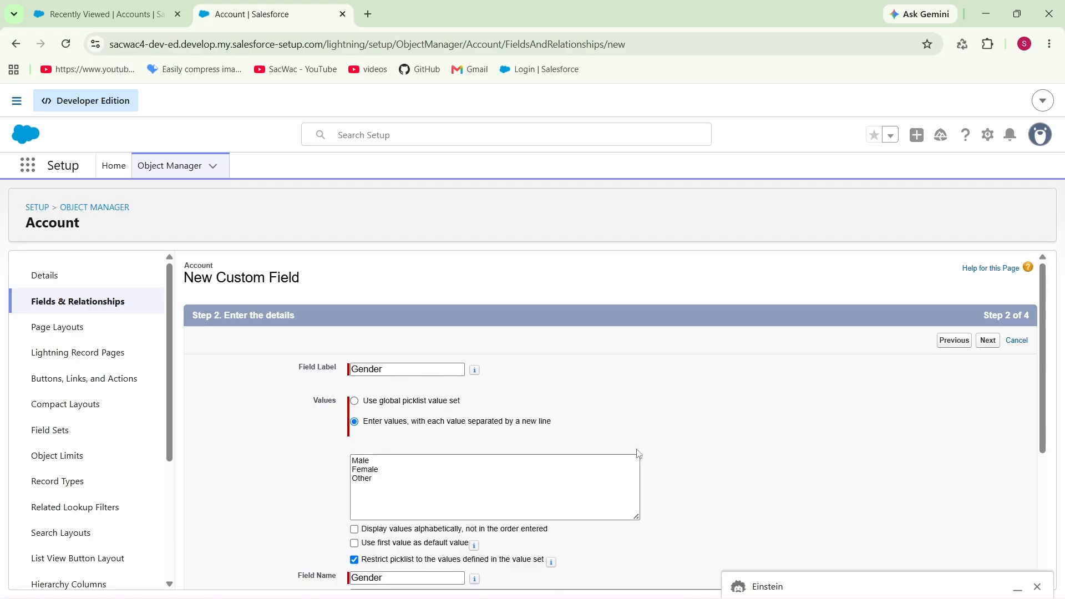
scroll(638, 454, "down", 2)
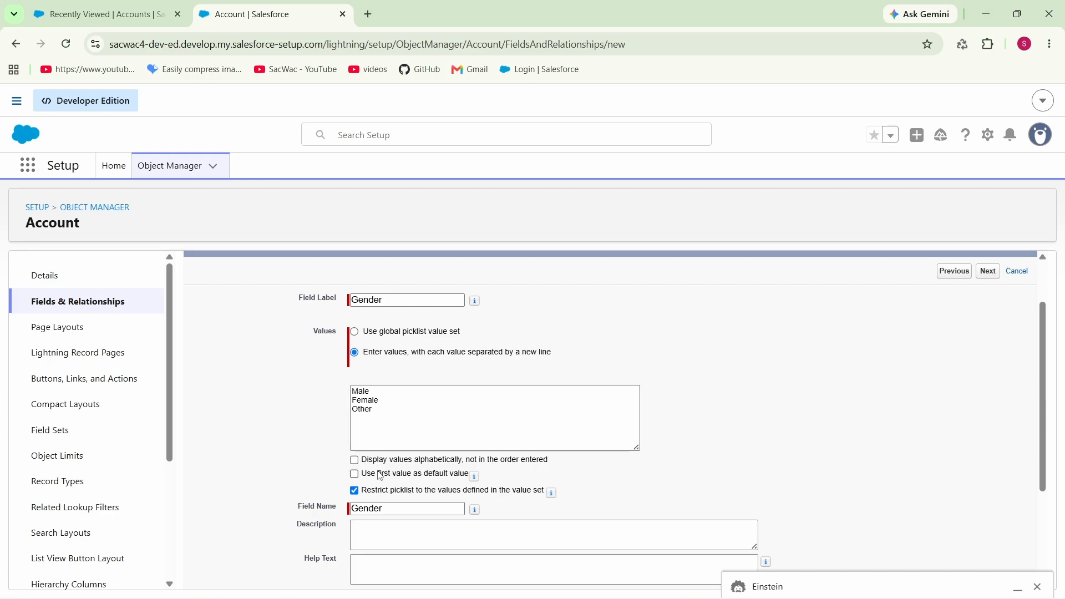
scroll(455, 477, "down", 4)
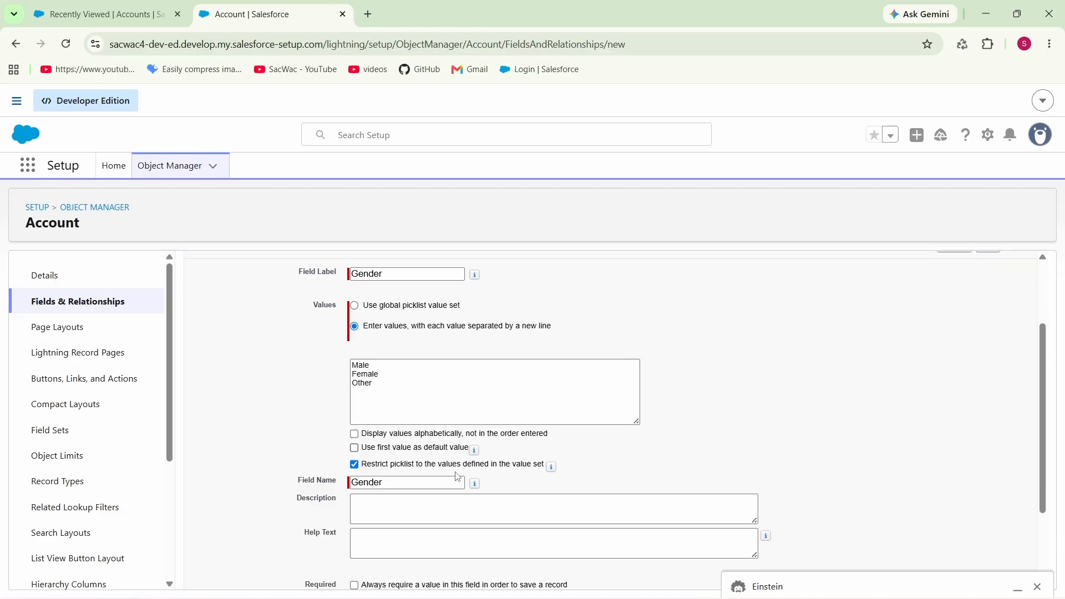
scroll(707, 393, "up", 5)
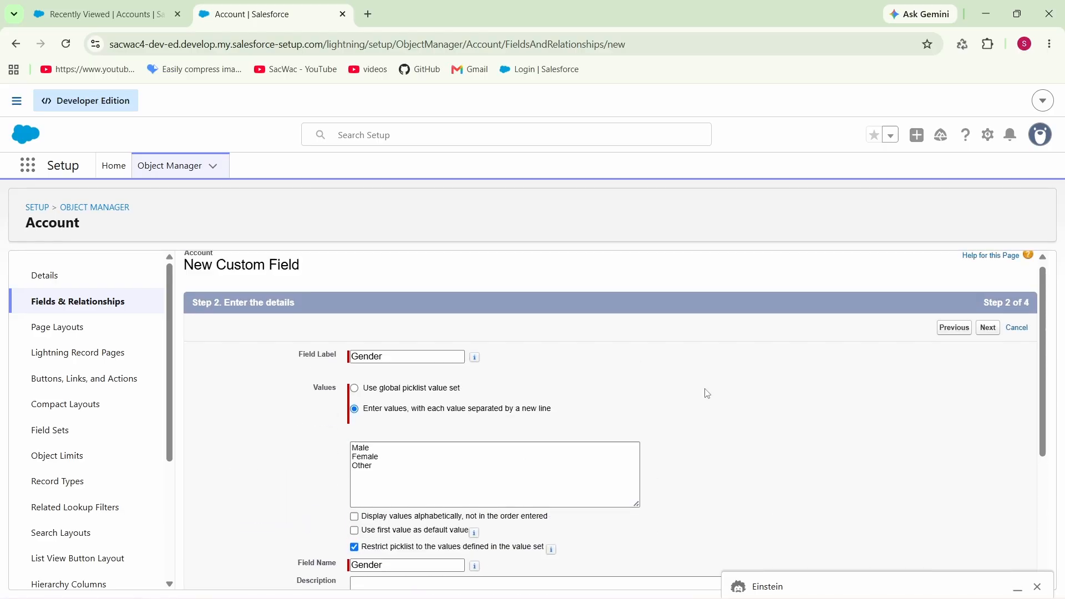
left_click(988, 340)
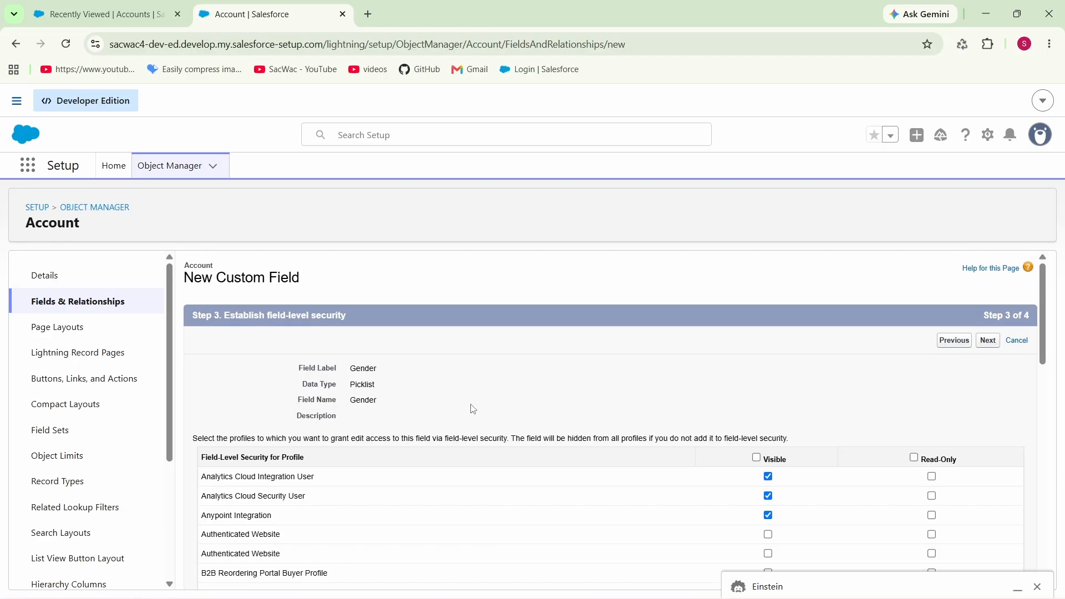
Step: Accept the default field-level security and page layout assignments, and save the Gender field
scroll(841, 397, "down", 5)
scroll(844, 398, "up", 5)
left_click(985, 340)
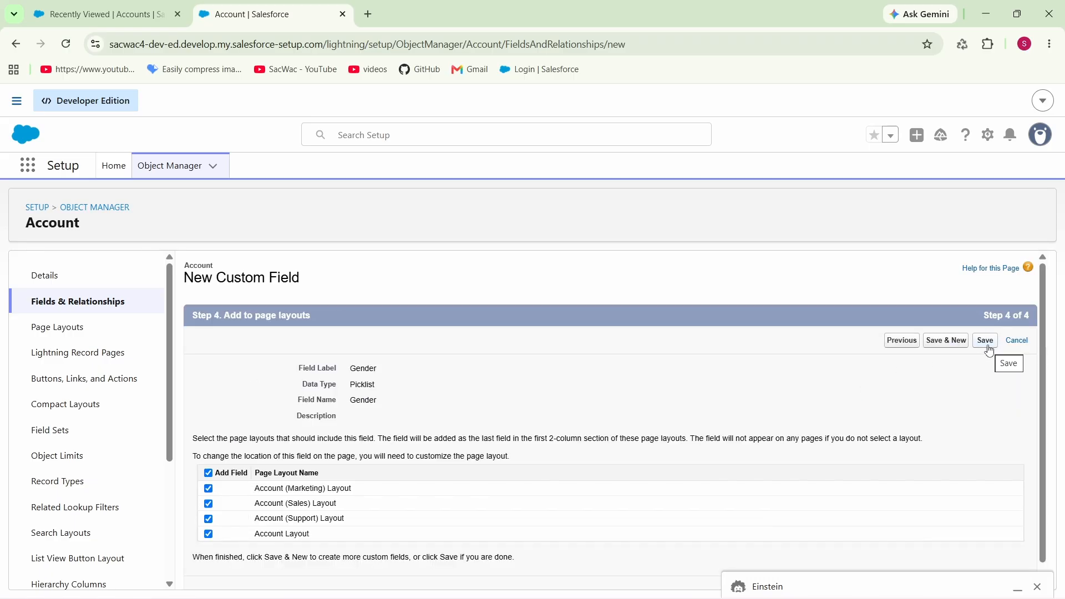
left_click(989, 348)
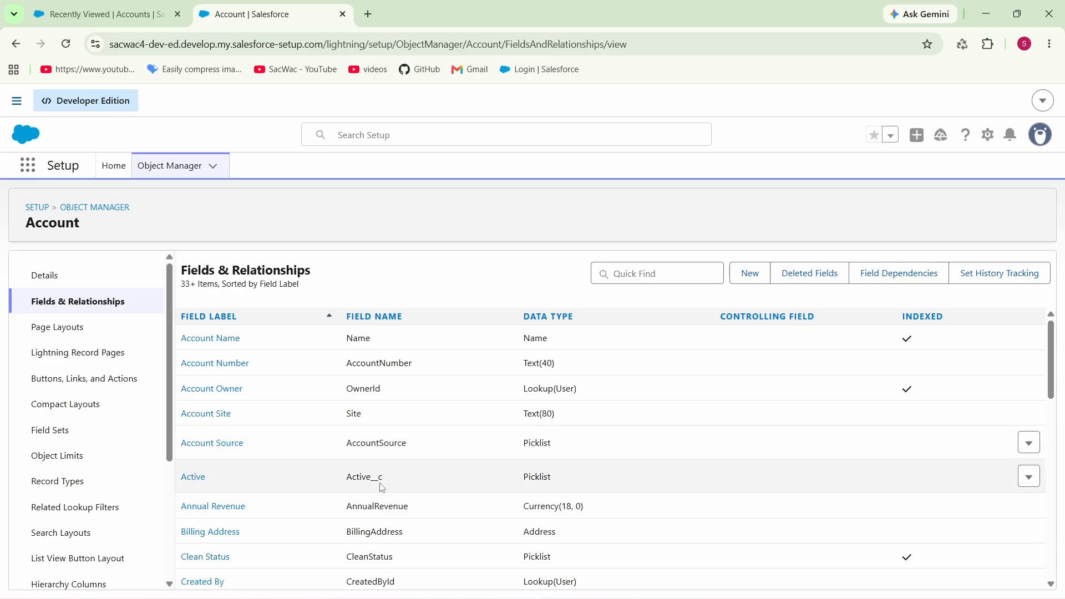
Step: Find the Gender field in the Account field list and check its label and API name
scroll(412, 464, "down", 5)
scroll(407, 447, "up", 5)
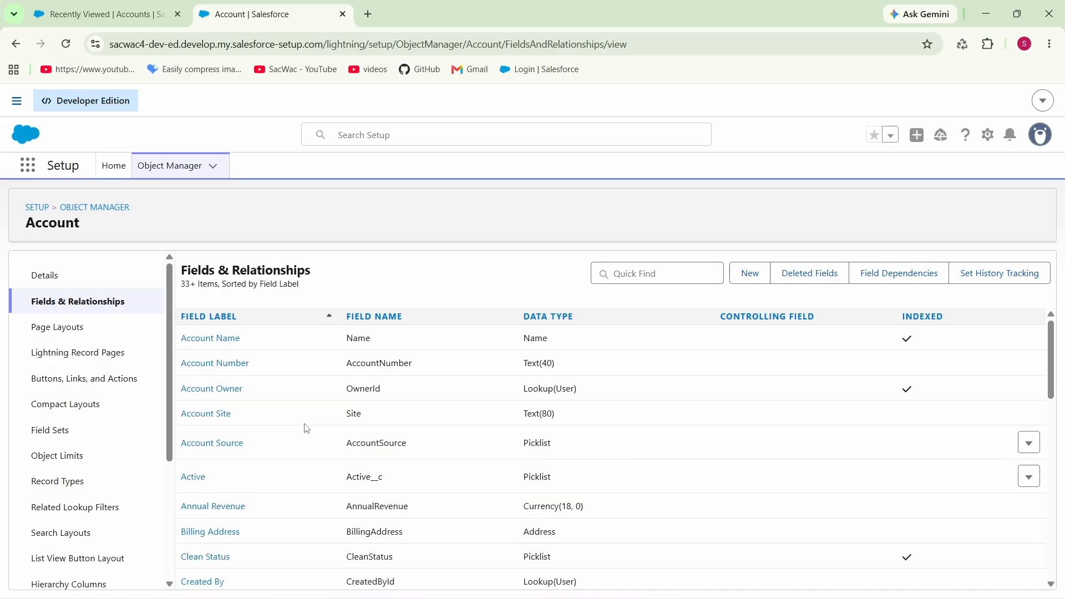
scroll(306, 430, "down", 8)
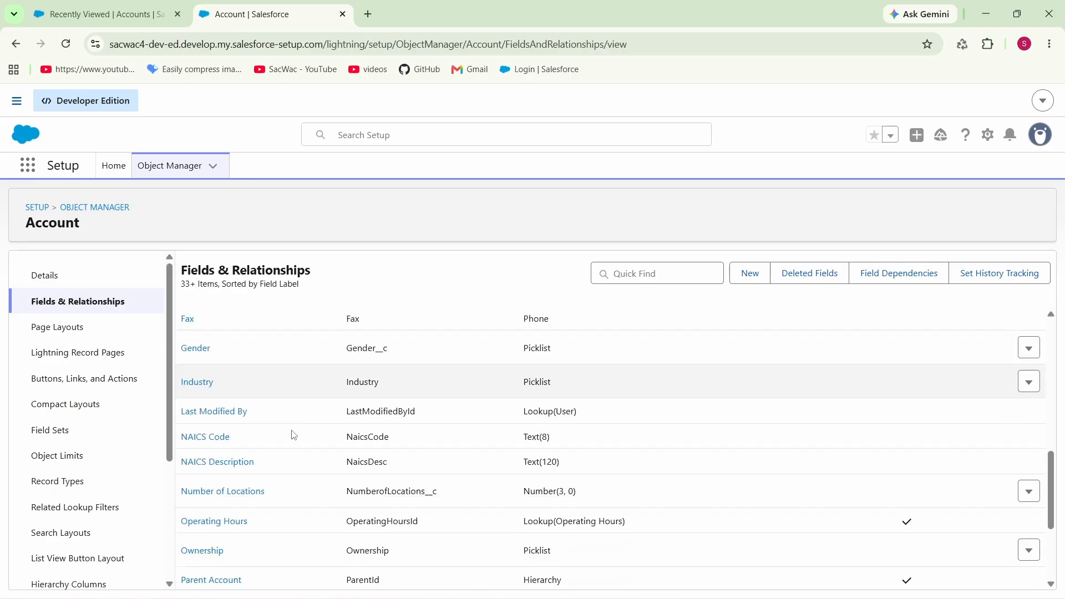
scroll(266, 435, "up", 3)
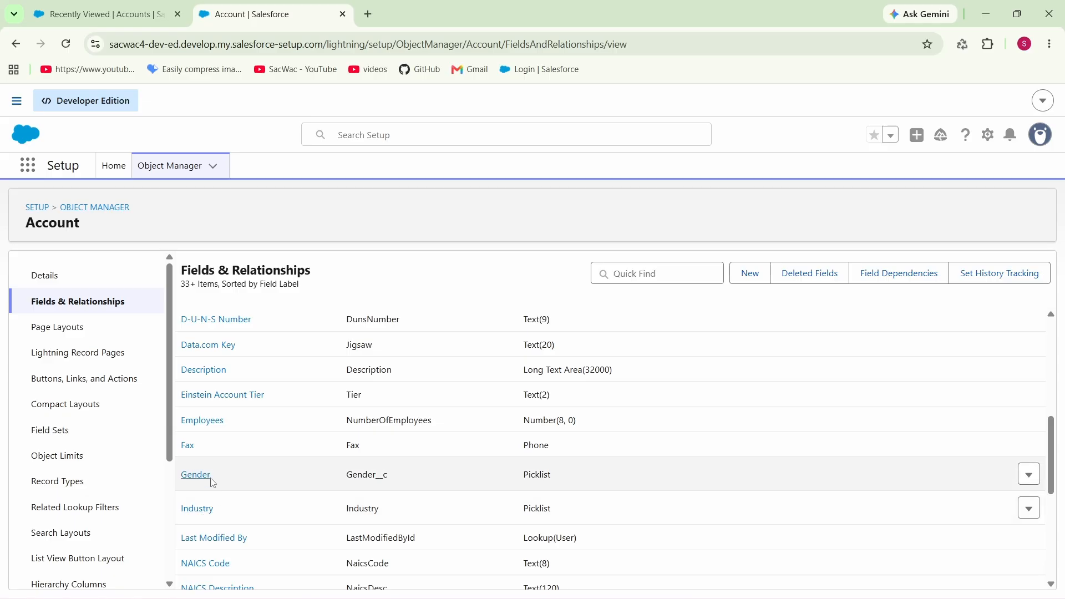
left_click_drag(216, 476, 181, 482)
left_click(288, 481)
left_click_drag(391, 476, 332, 479)
left_click(440, 482)
Step: Refresh the Accounts list with Clear Cache, inspect the Gender options in a new account form, and close it without saving
left_click(94, 14)
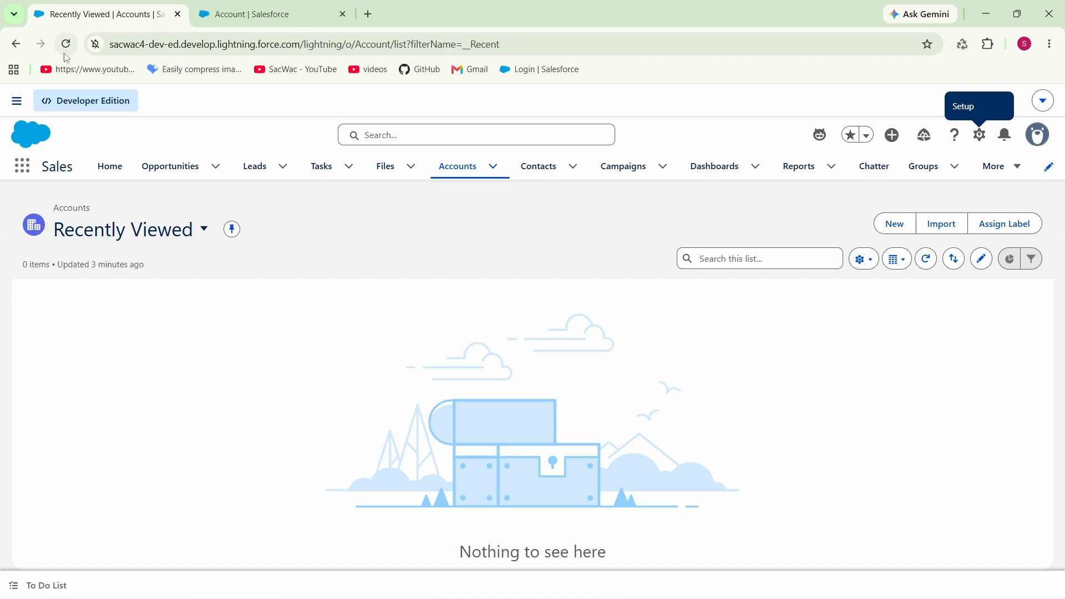
left_click(962, 46)
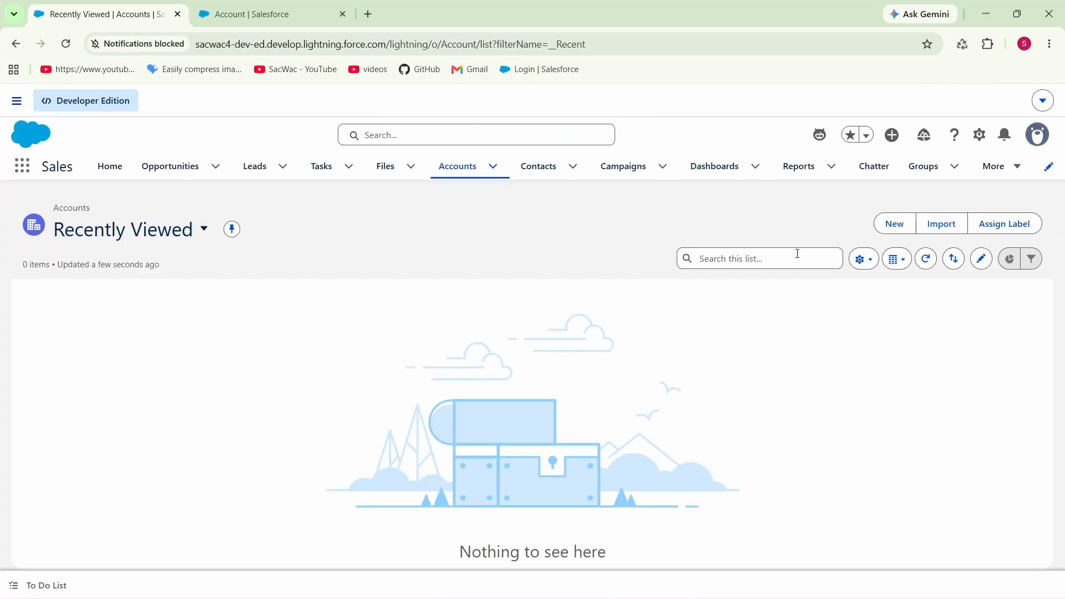
left_click(894, 223)
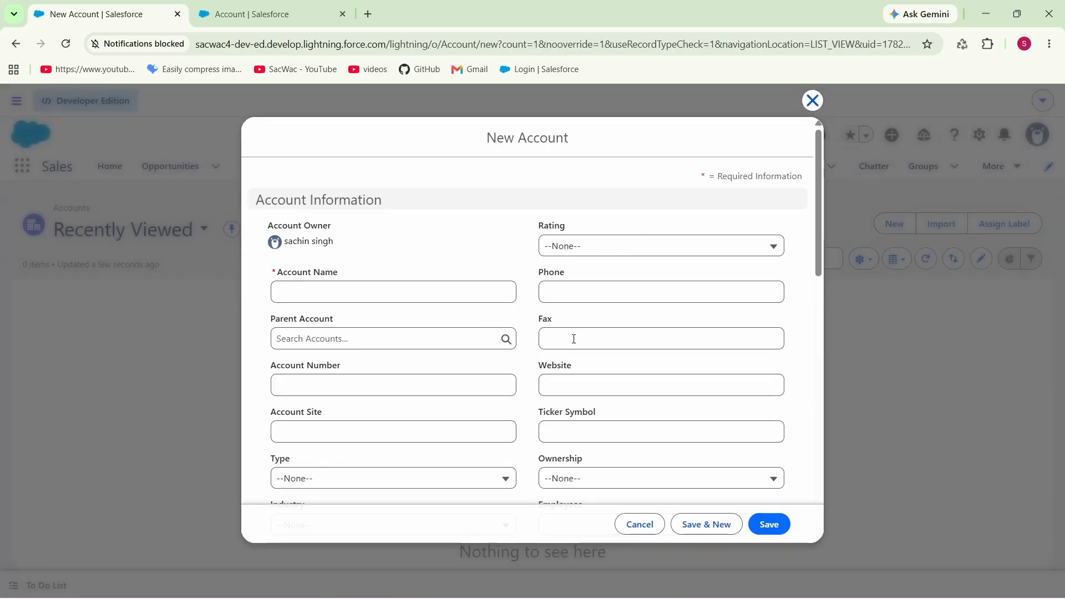
scroll(493, 335, "down", 1)
scroll(492, 338, "down", 4)
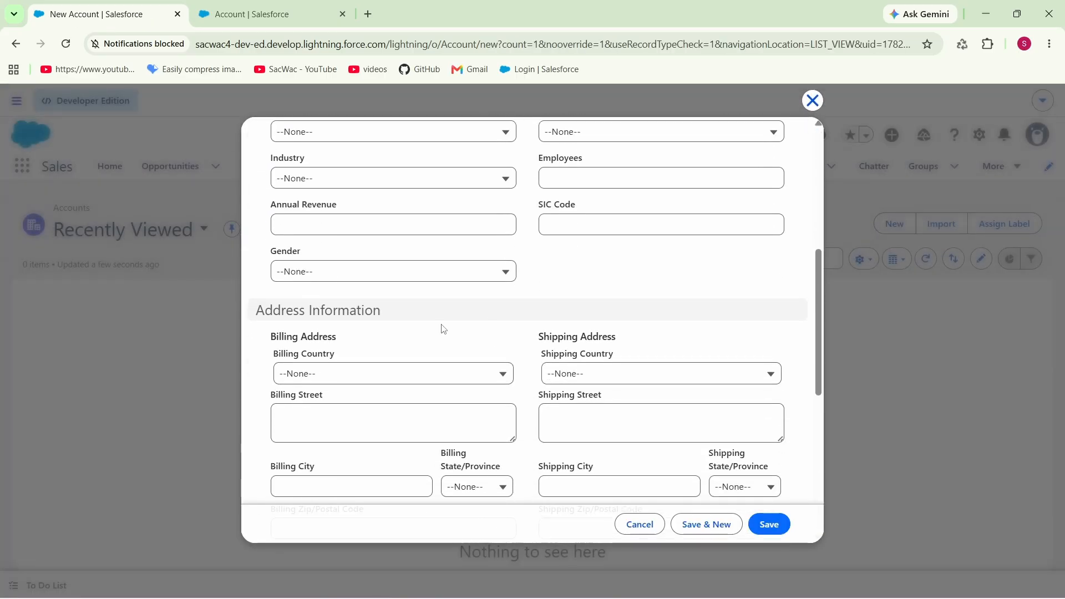
left_click(309, 278)
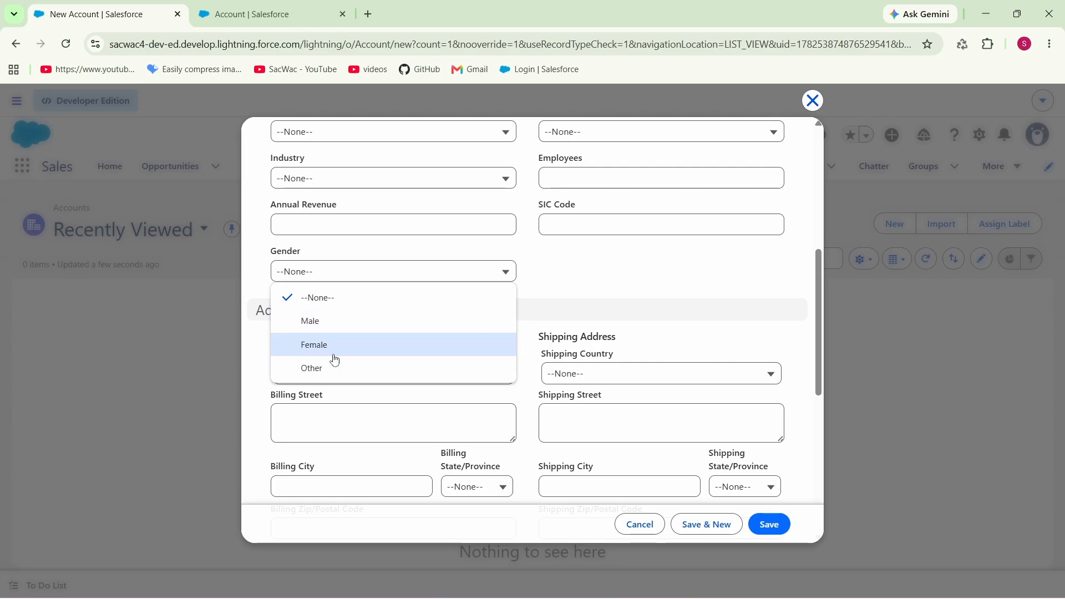
left_click(619, 299)
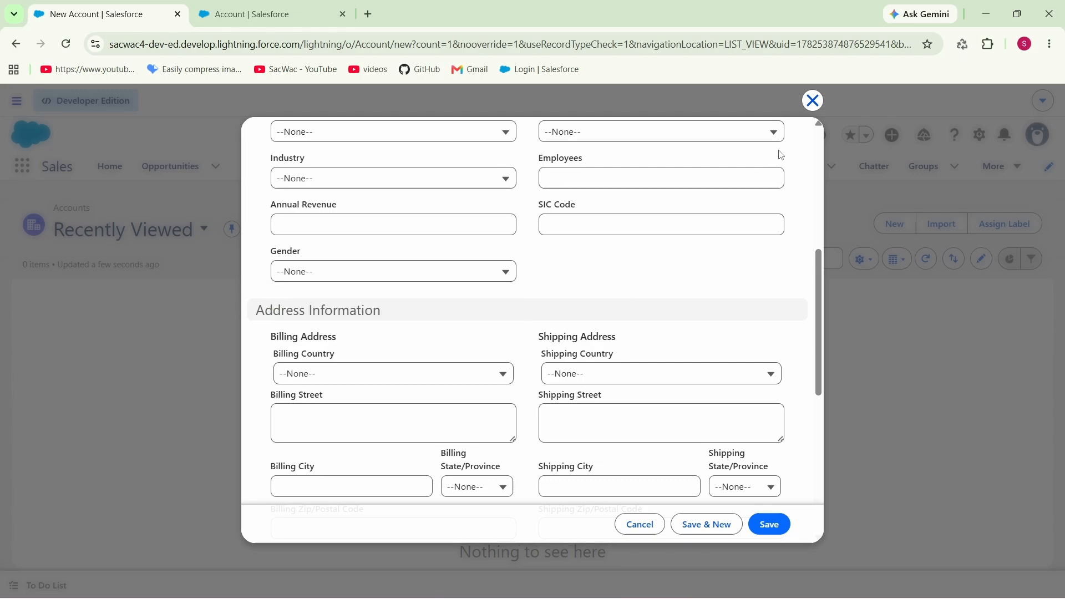
left_click(812, 100)
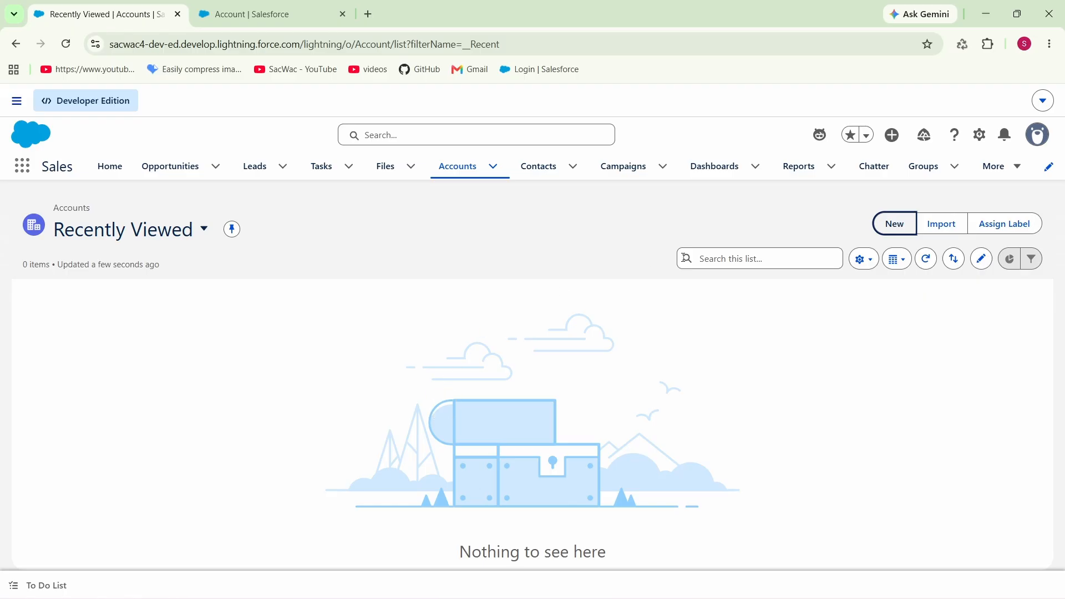
Step: Open Setup in a new tab and find the Picklist Value Sets page by searching for "pickl"
left_click(980, 135)
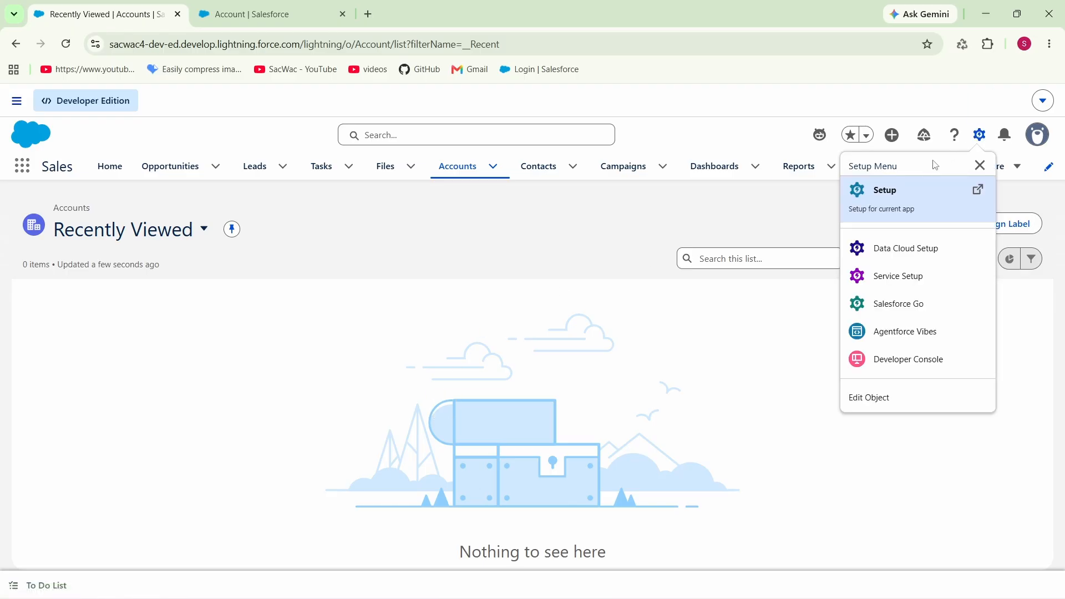
left_click(891, 199)
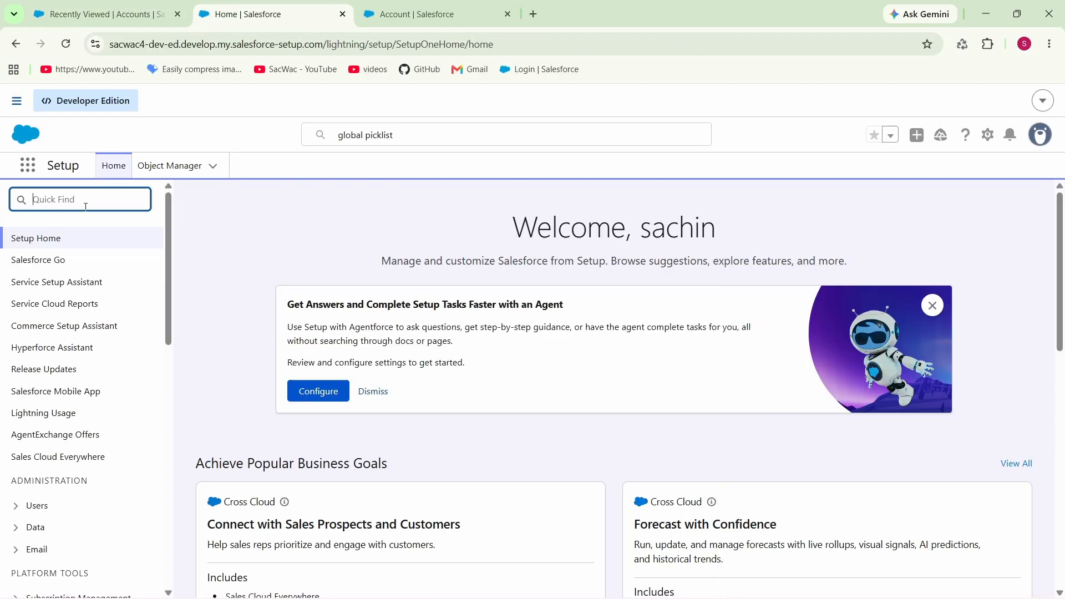
type("pickl")
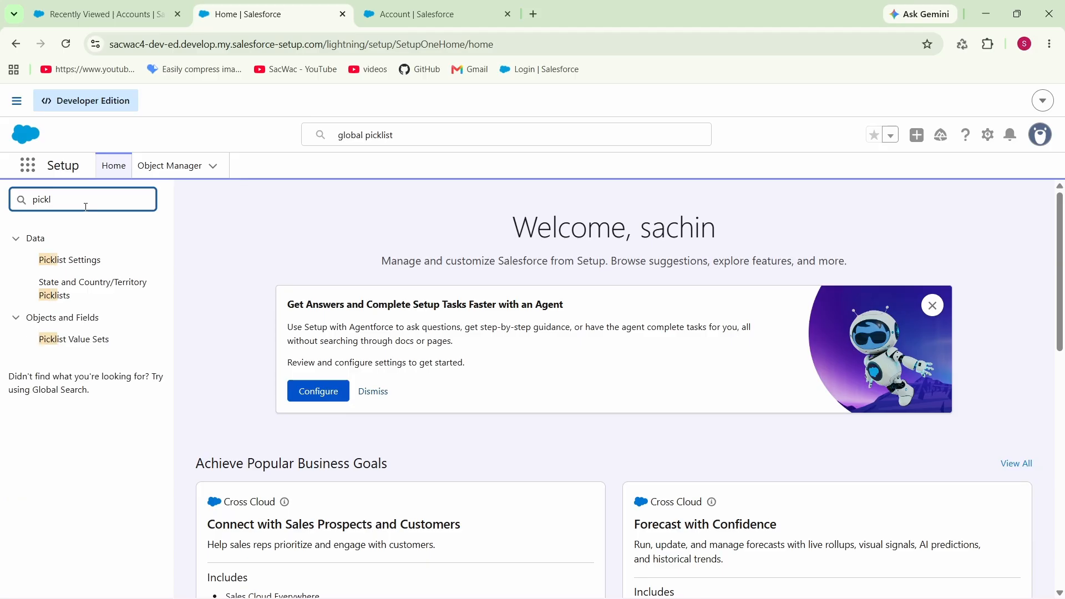
left_click(77, 340)
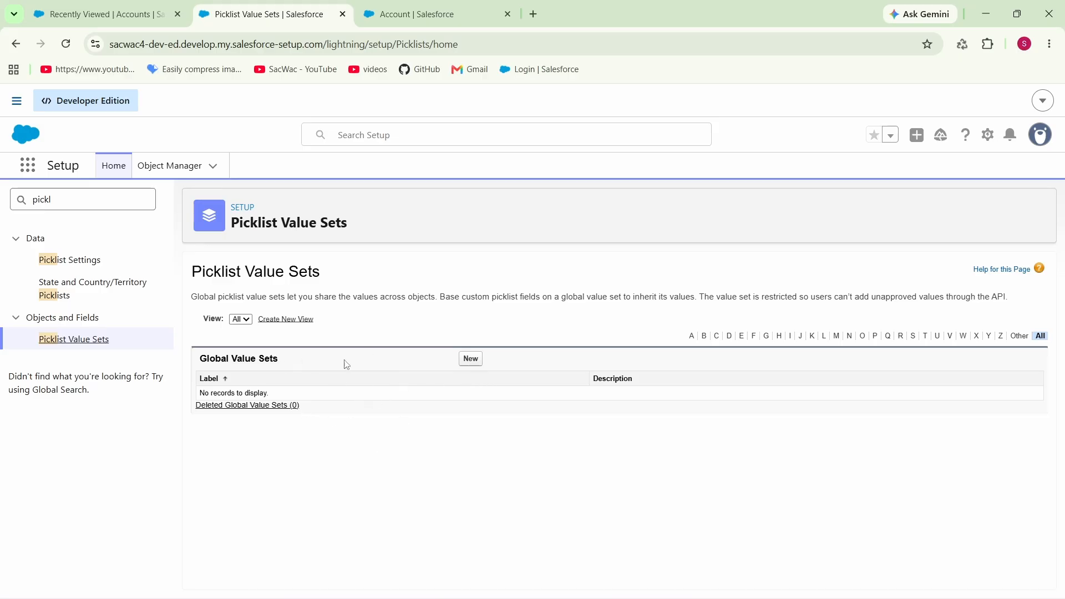
left_click_drag(298, 360, 191, 360)
left_click(495, 436)
Step: Start a new global value set and give it the label State
left_click(471, 359)
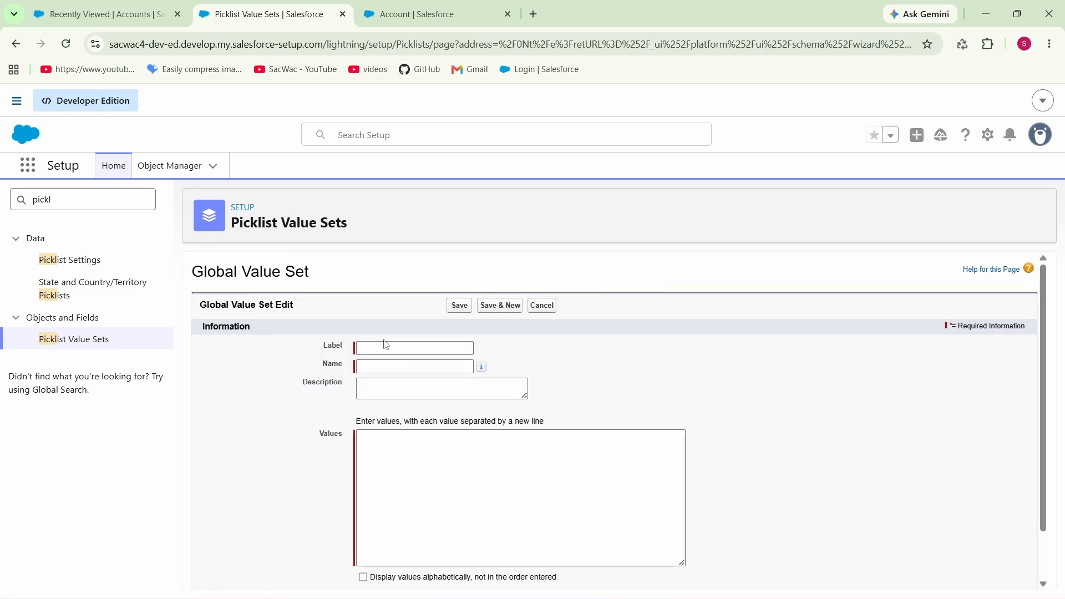
left_click(387, 346)
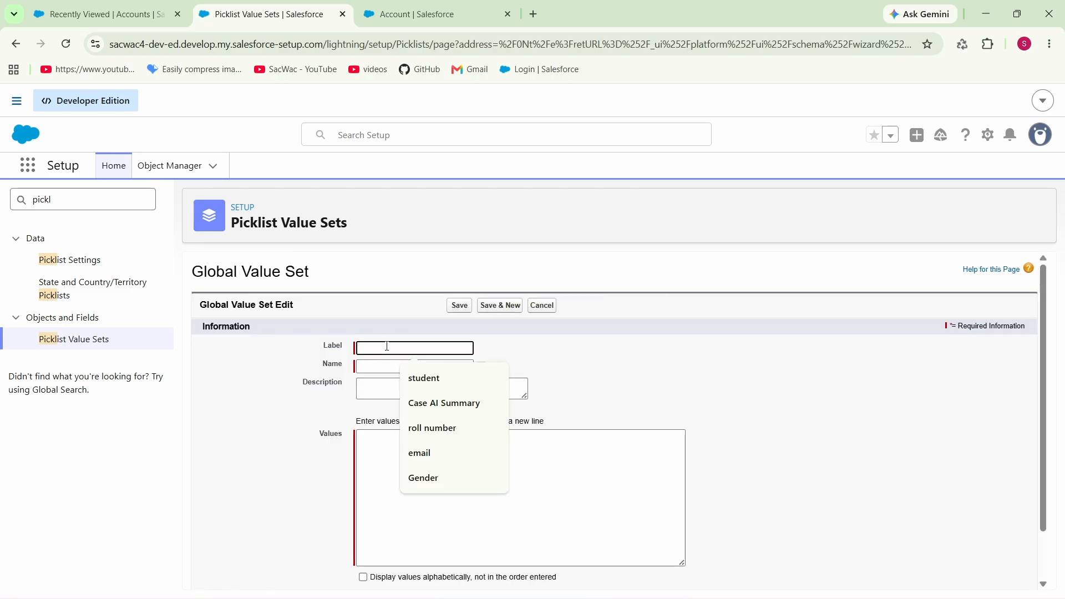
type("State")
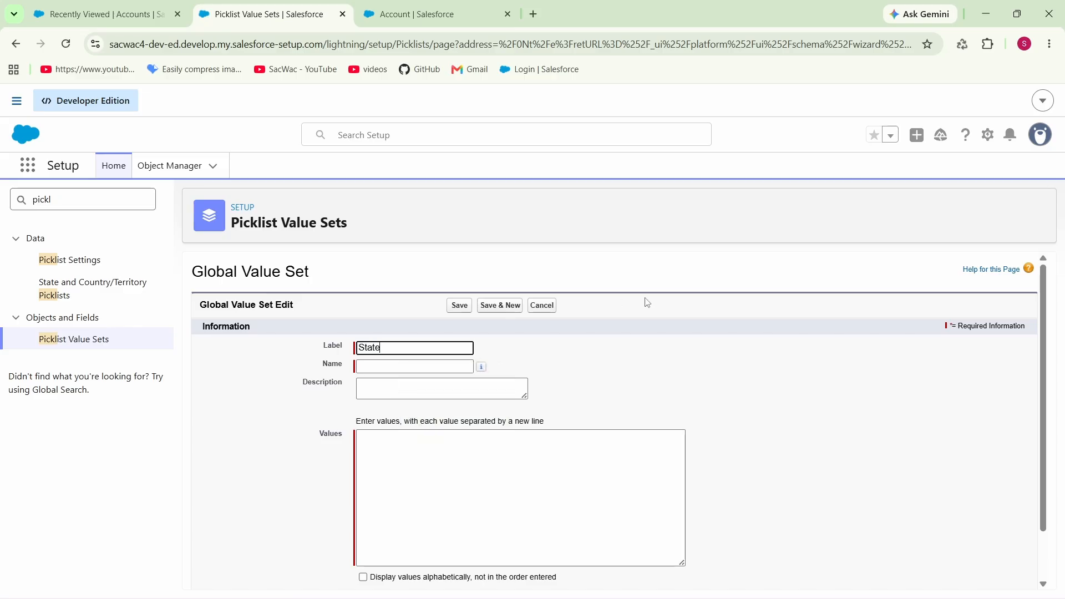
left_click(600, 360)
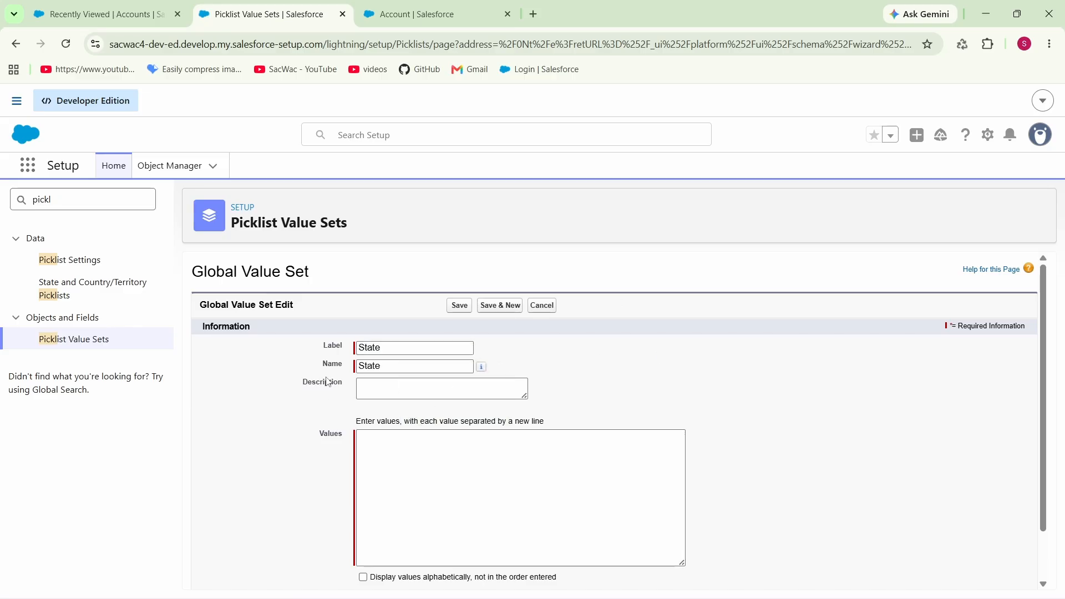
Step: Enter UP, Gujrat, HP and Assam as the values of the State global value set and save it
left_click_drag(401, 372, 352, 370)
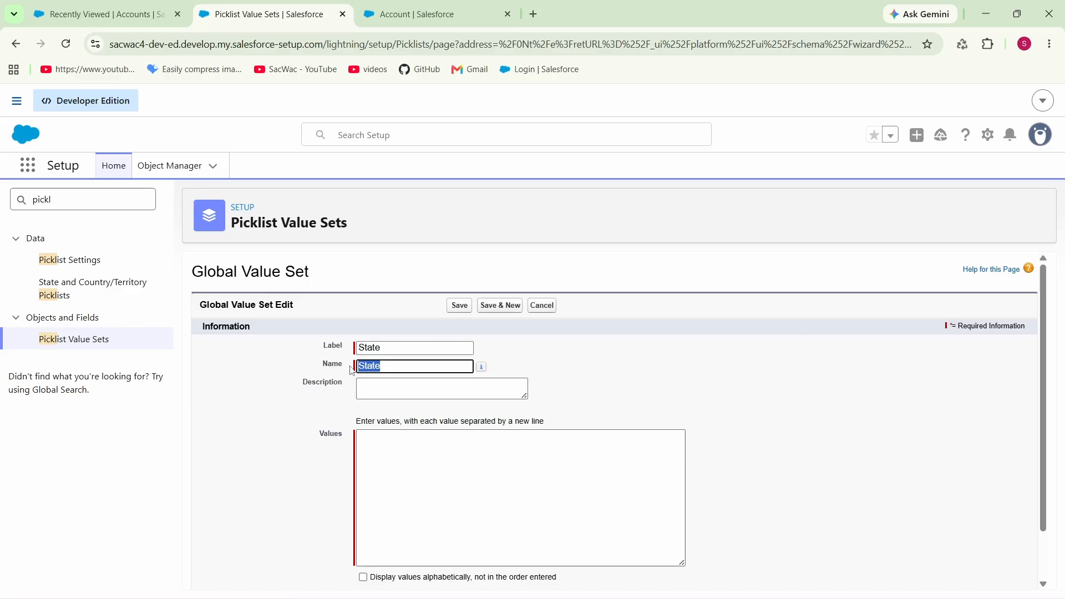
left_click(667, 376)
scroll(669, 391, "down", 1)
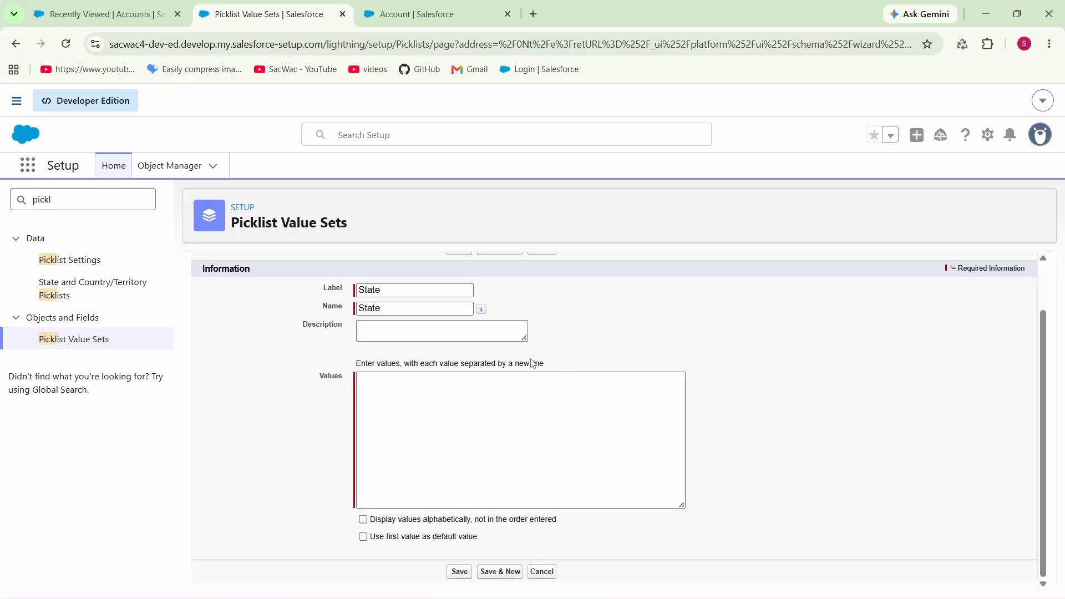
left_click(449, 398)
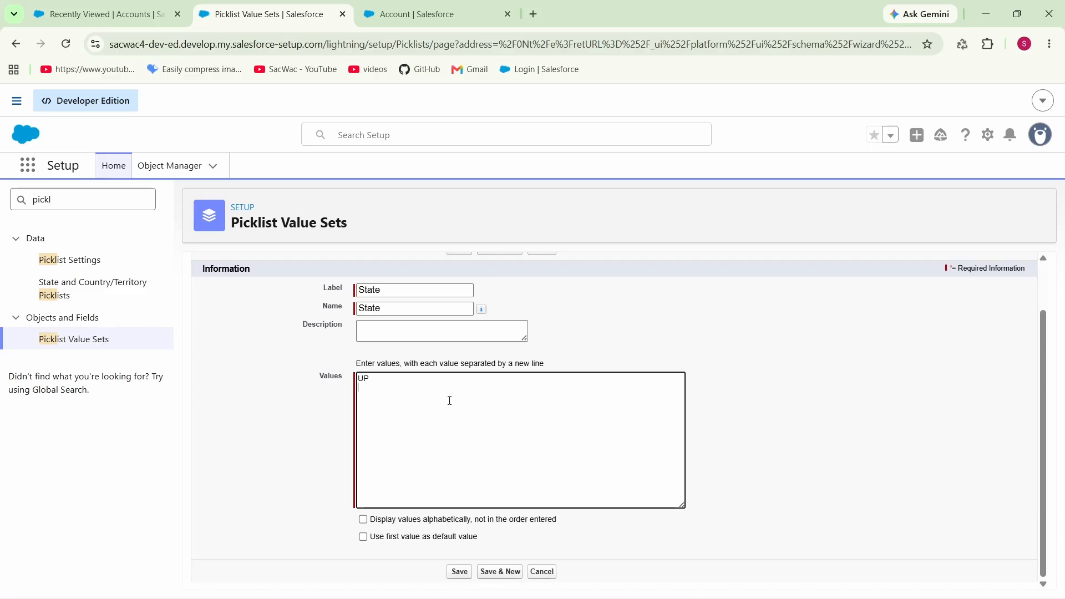
type("UP")
key("Return")
key("Caps_Lock")
type("Gujrat")
key("Return")
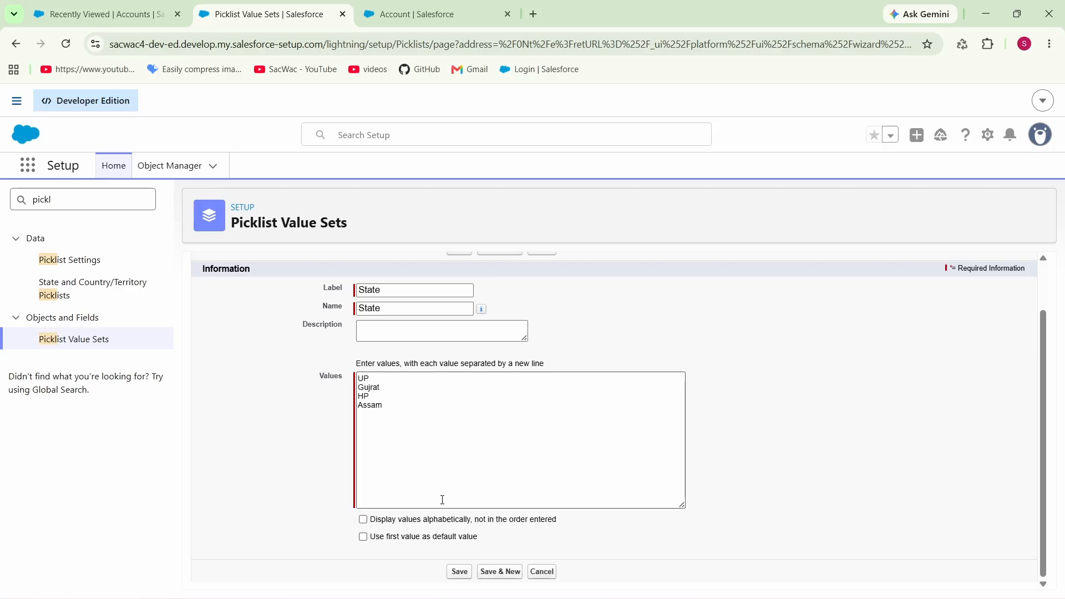
left_click(458, 571)
scroll(448, 431, "down", 3)
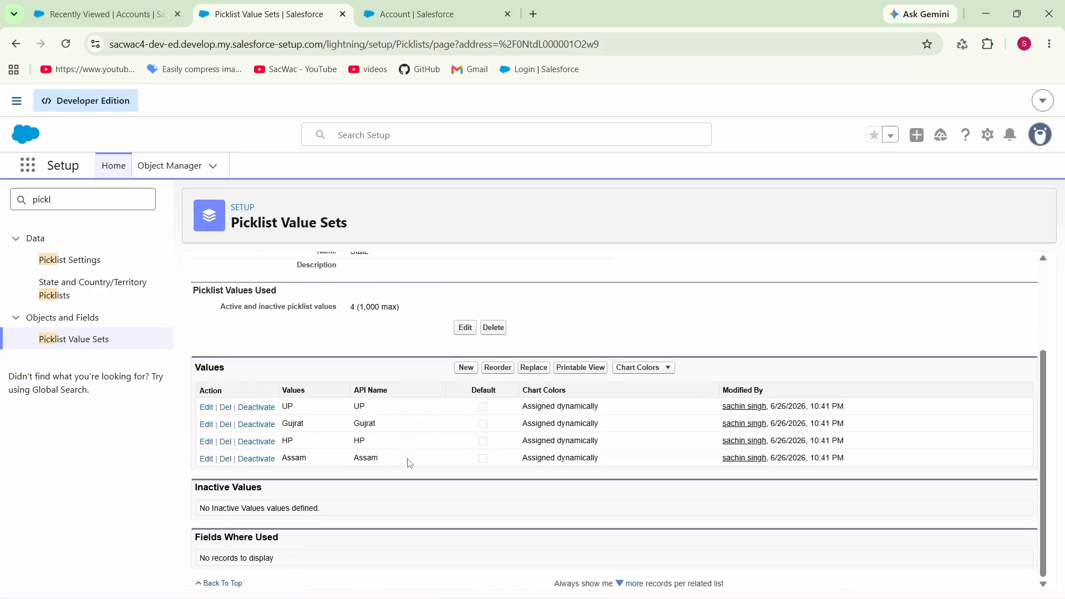
scroll(459, 404, "up", 3)
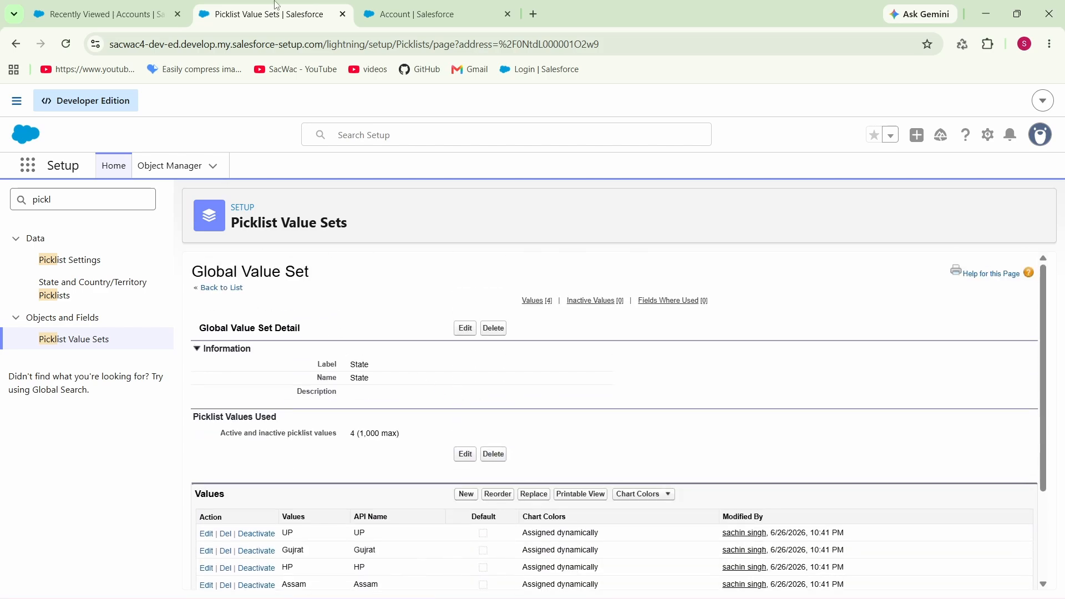
Step: Start a new custom field on the Account object with the Picklist data type and continue to its details
left_click(455, 7)
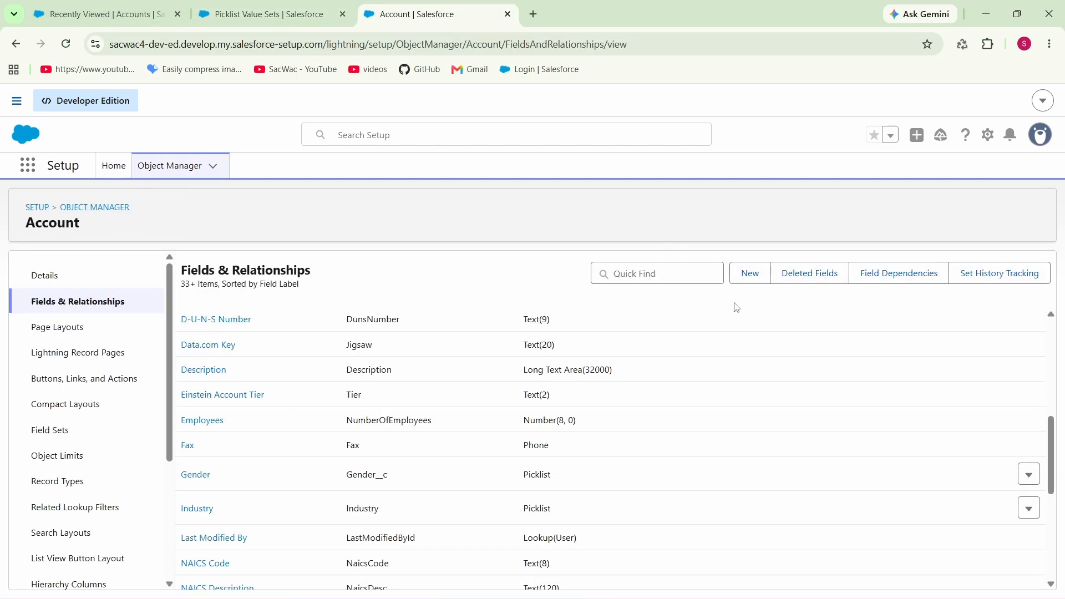
left_click(746, 277)
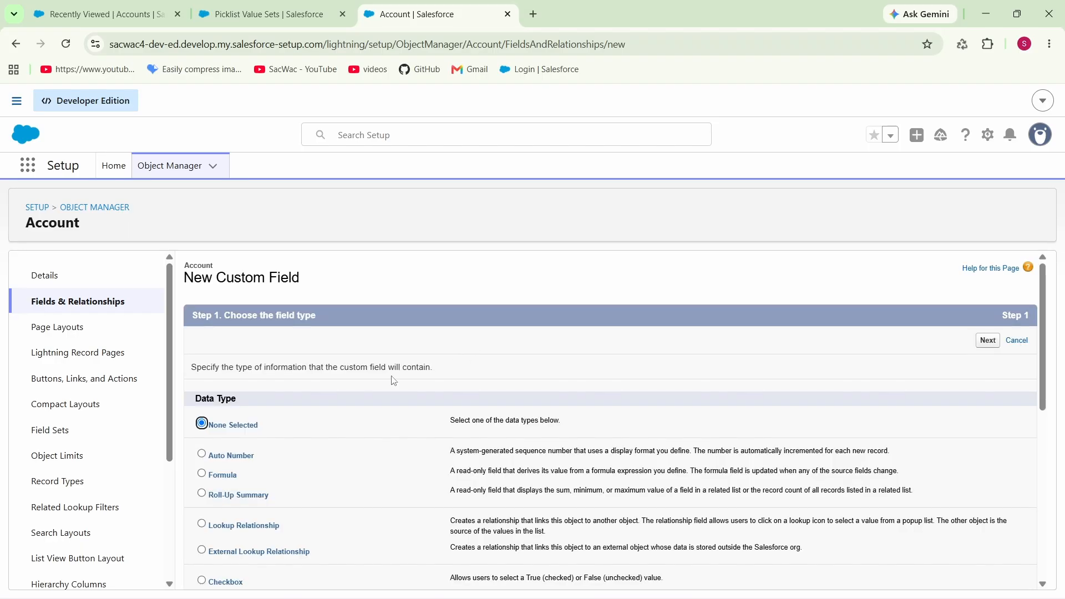
scroll(288, 413, "down", 5)
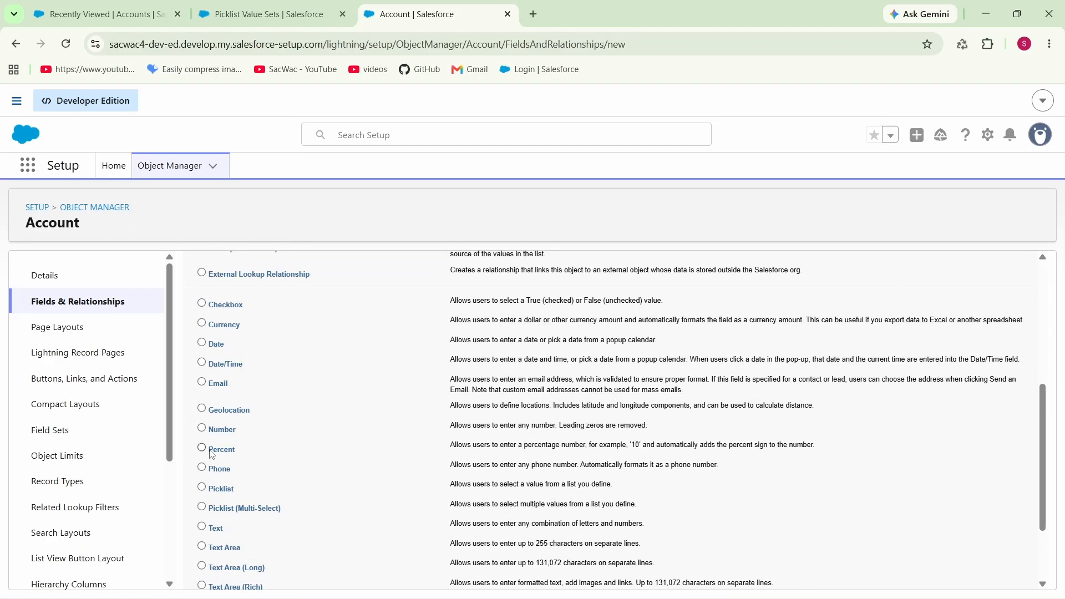
left_click(202, 488)
scroll(205, 488, "up", 5)
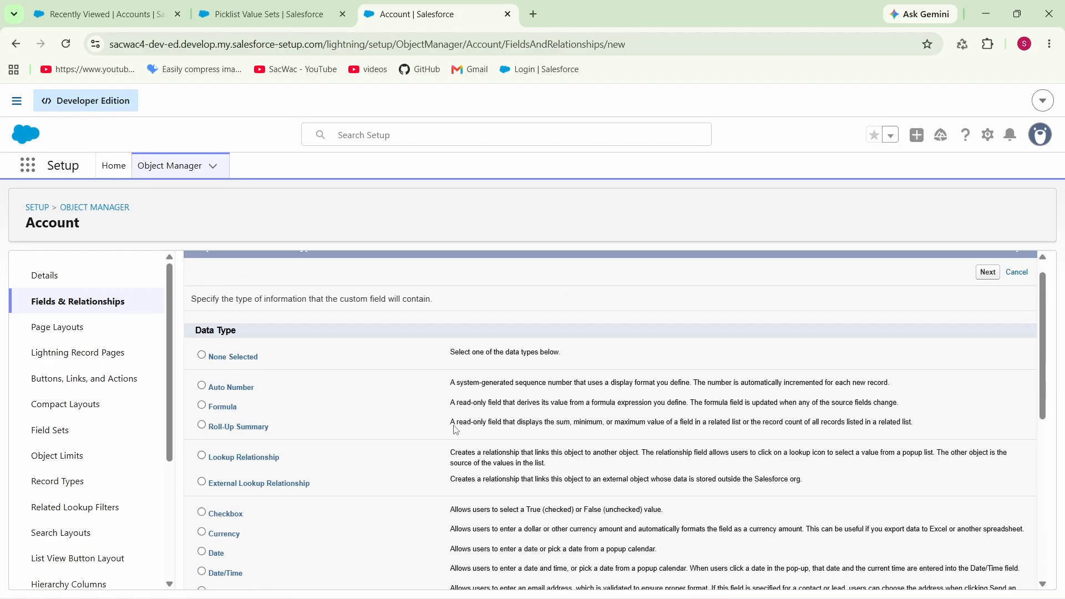
left_click(990, 342)
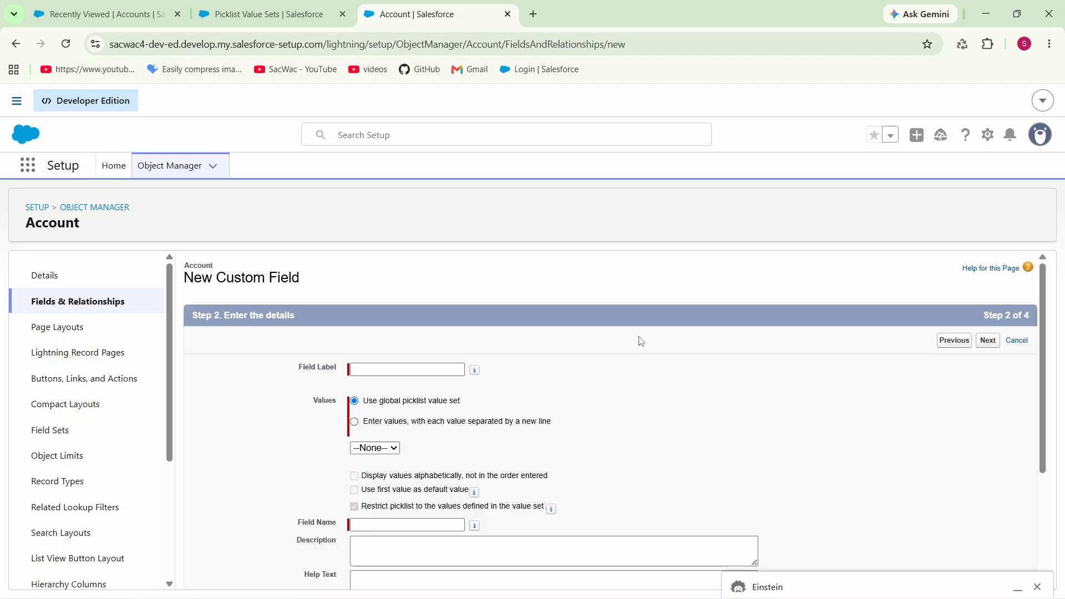
Step: Label the new field state and base its values on the global picklist value set State
left_click(443, 368)
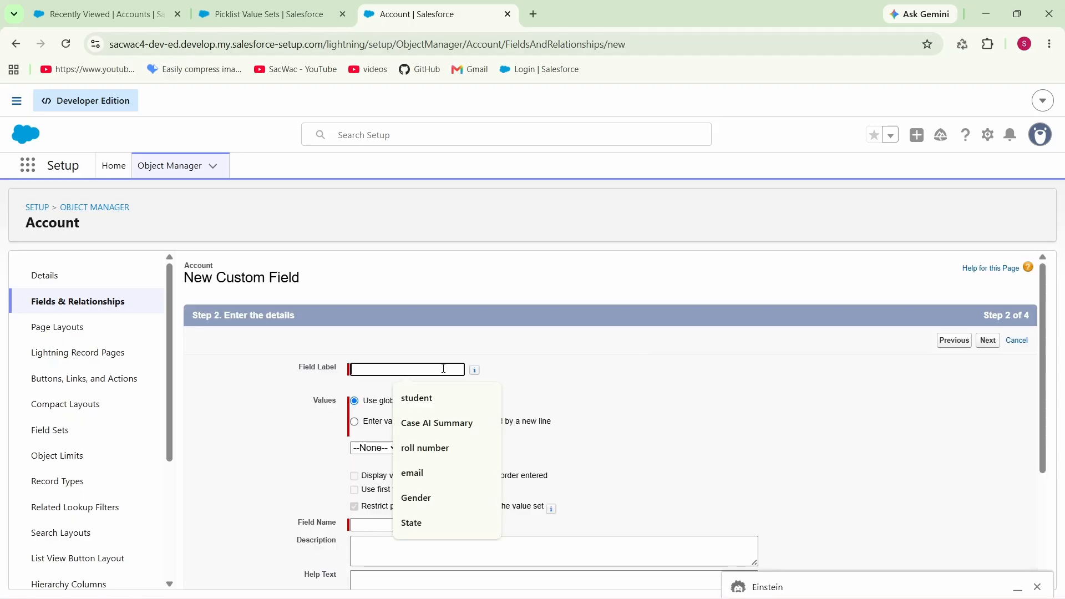
type("state")
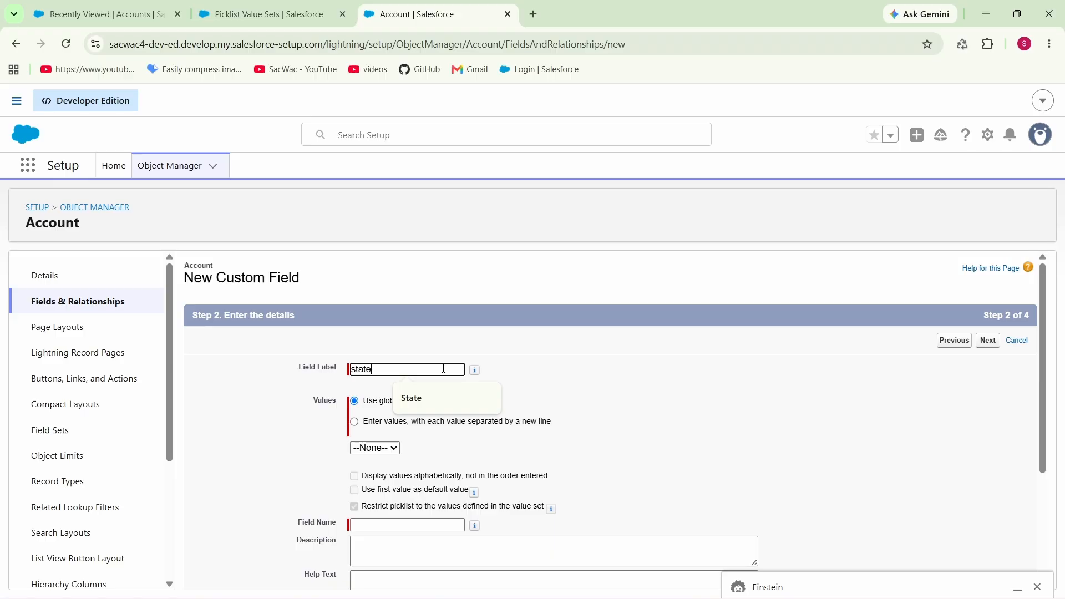
left_click(737, 439)
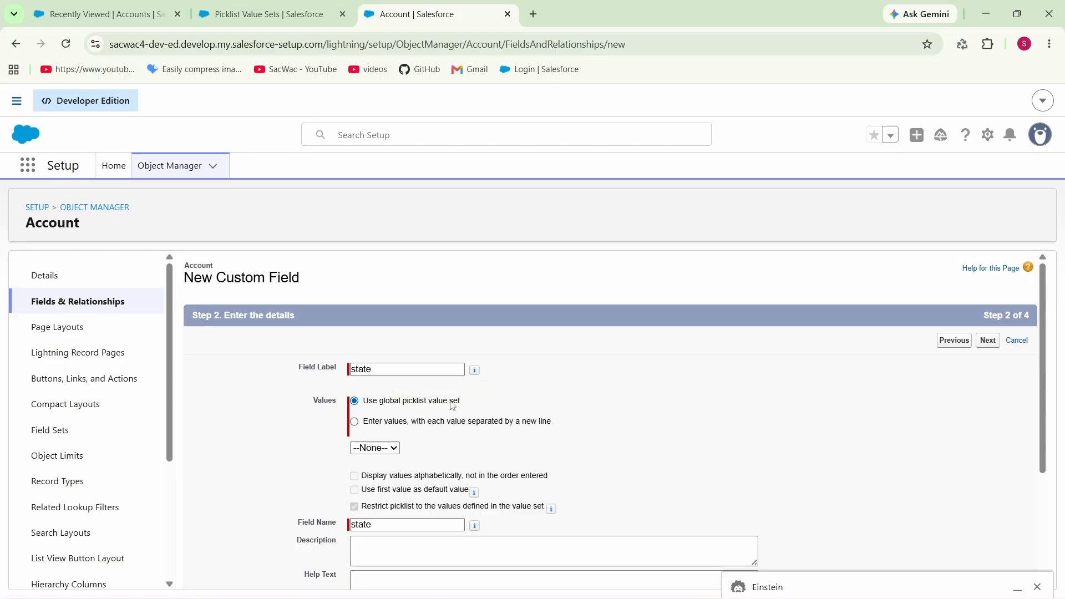
left_click(381, 448)
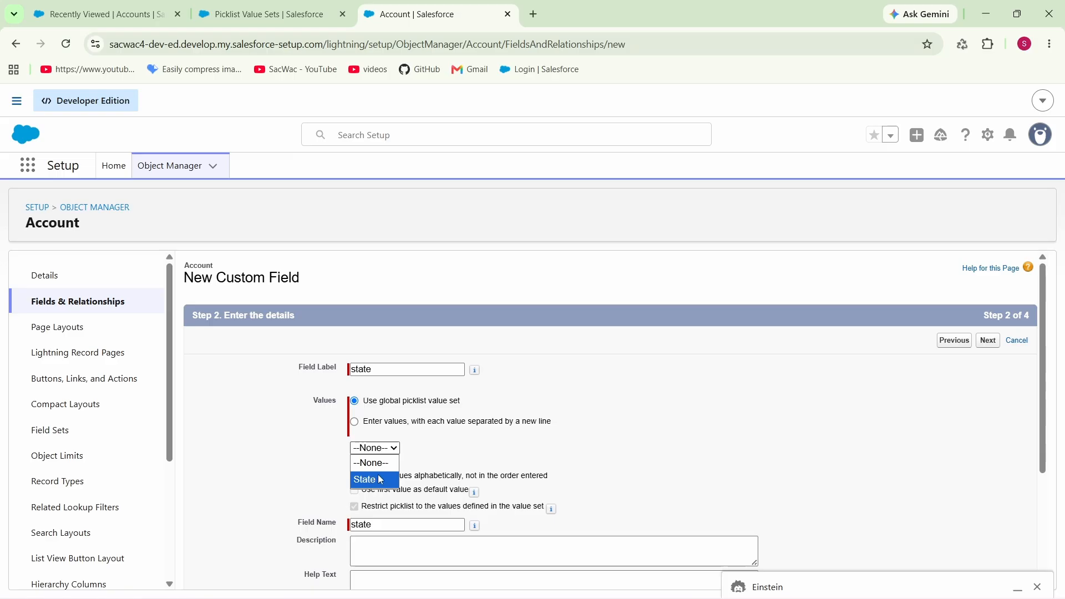
left_click(372, 481)
scroll(425, 394, "down", 1)
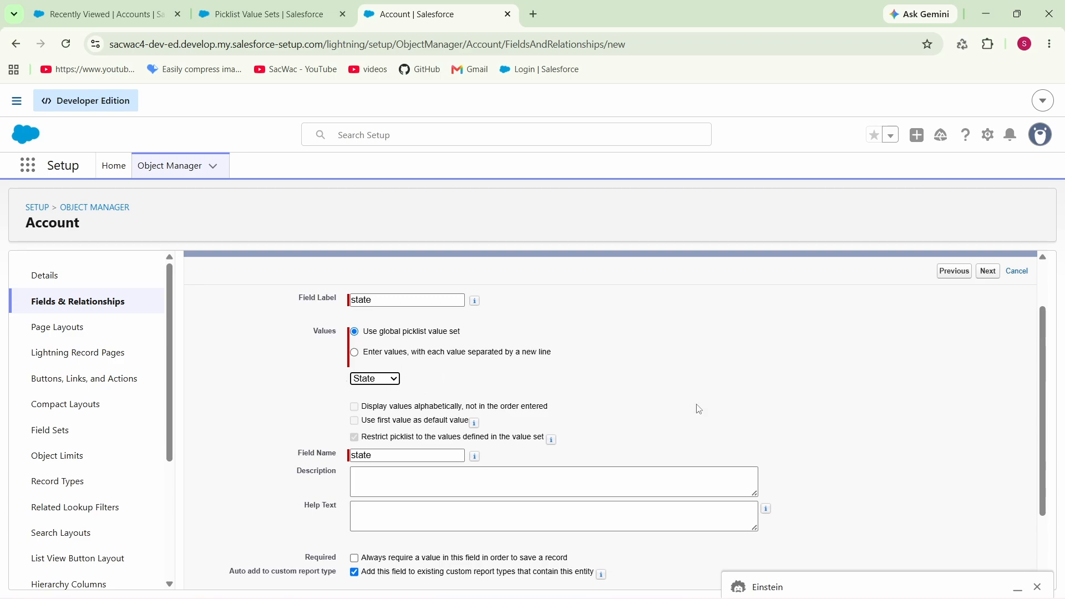
scroll(699, 409, "up", 2)
Step: Accept the default field-level security and all four page layouts, and save the state field
left_click(987, 341)
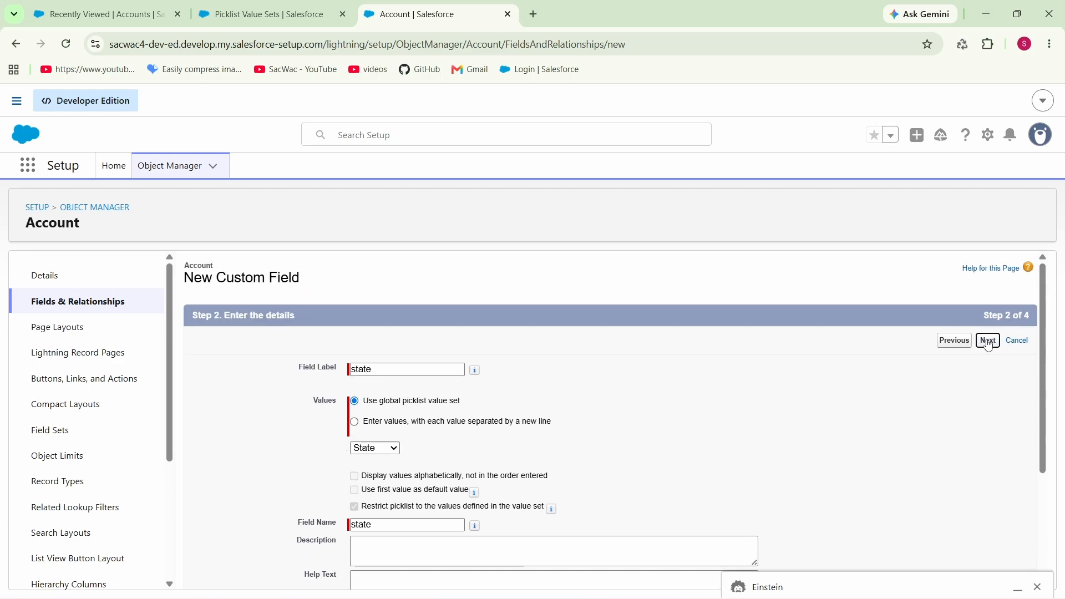
left_click(988, 340)
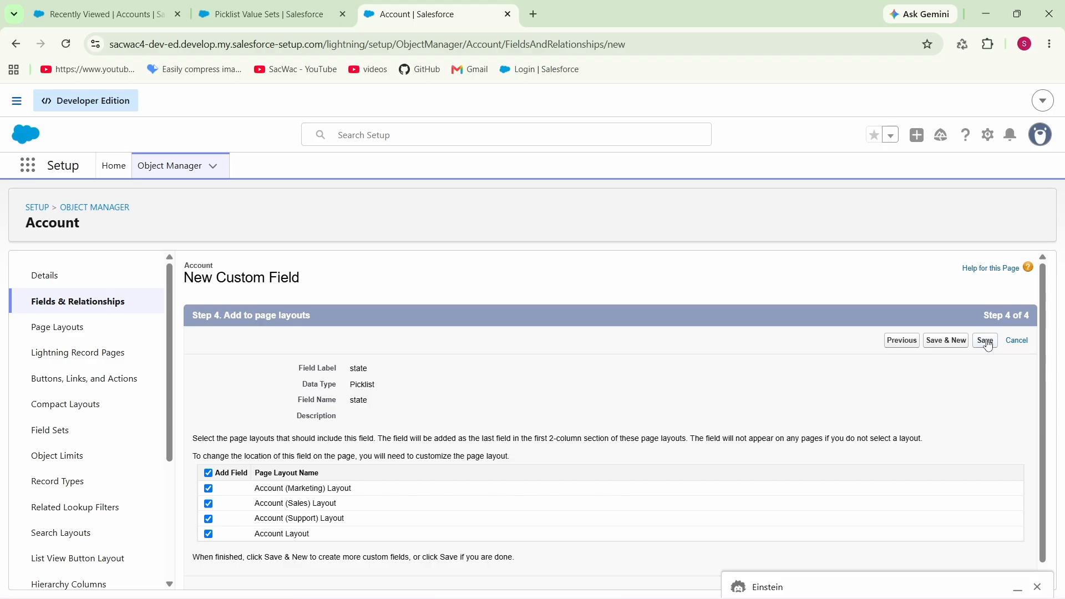
left_click(985, 340)
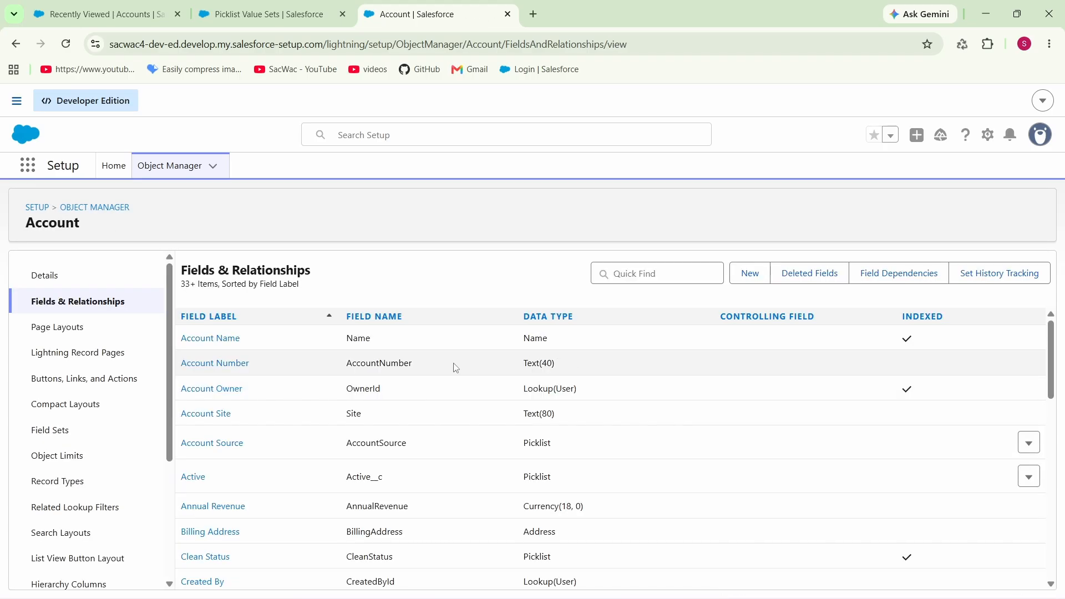
Step: Find the state field in the Account field list and check its label and API name
scroll(286, 468, "down", 3)
scroll(278, 457, "down", 7)
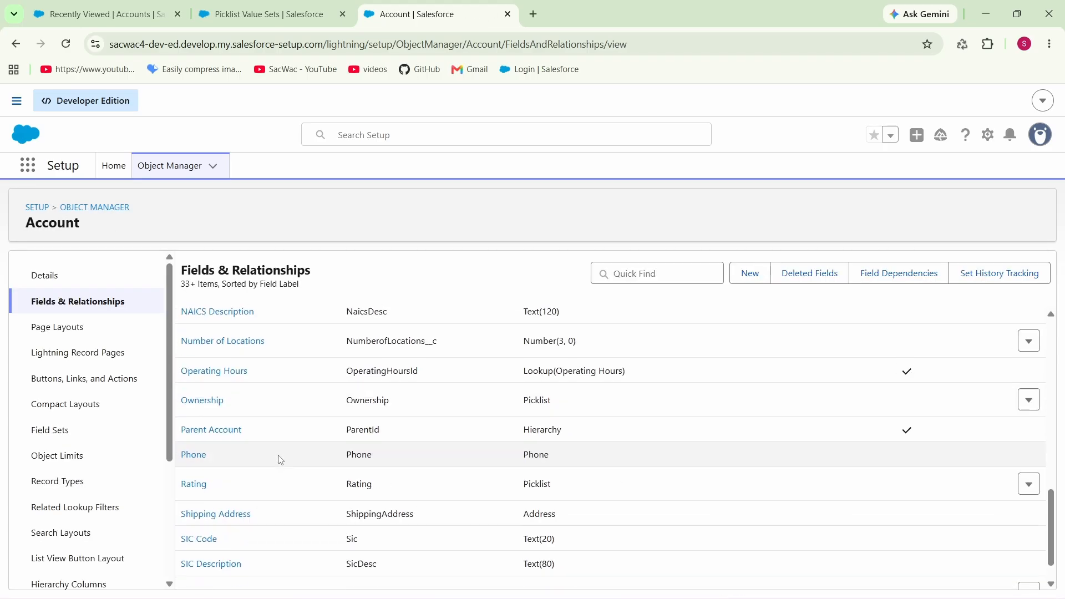
scroll(279, 460, "down", 5)
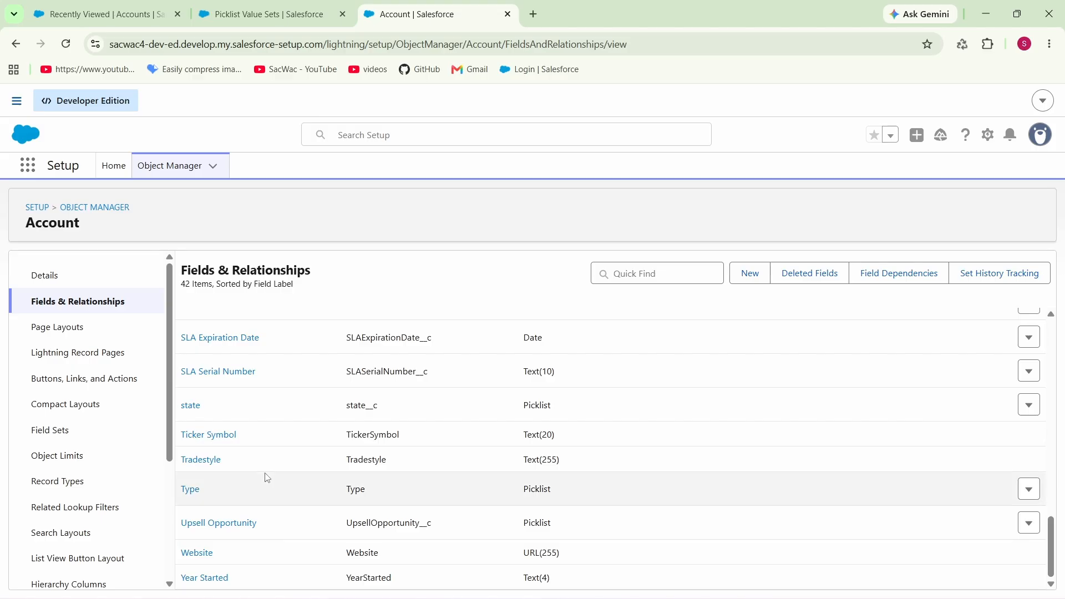
left_click_drag(224, 413, 166, 413)
left_click(254, 408)
Step: Reload the Accounts list, look through a new account form for the state field, and close it without saving
left_click(127, 7)
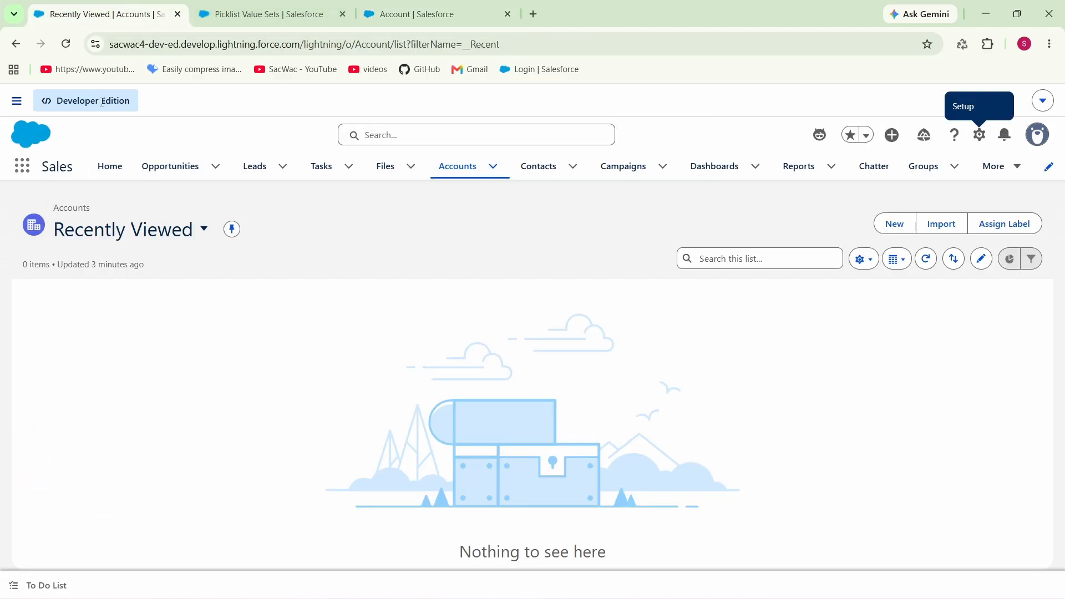
left_click(66, 46)
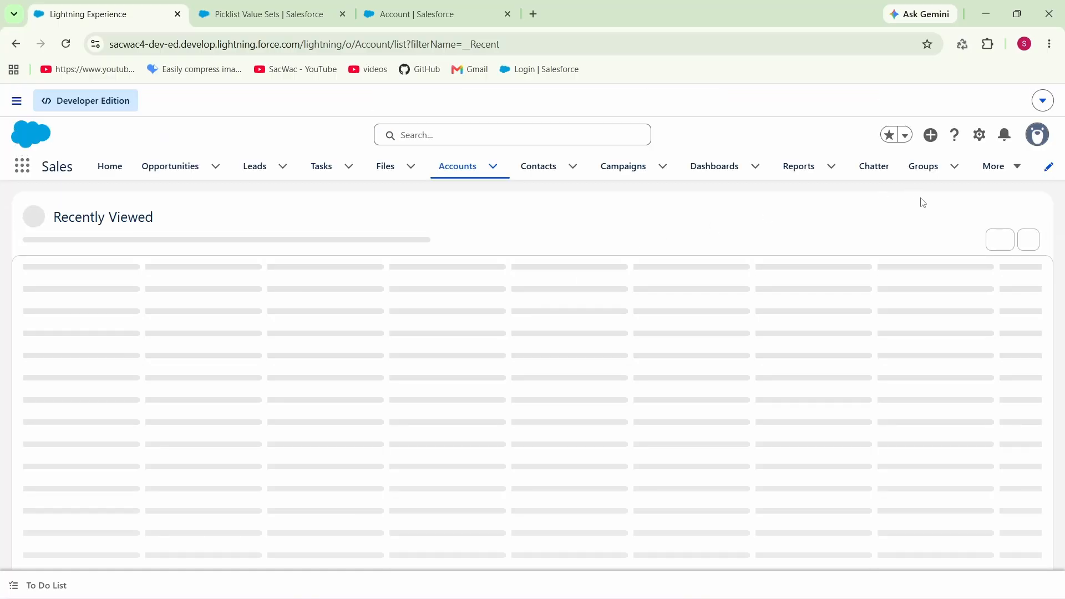
left_click(899, 225)
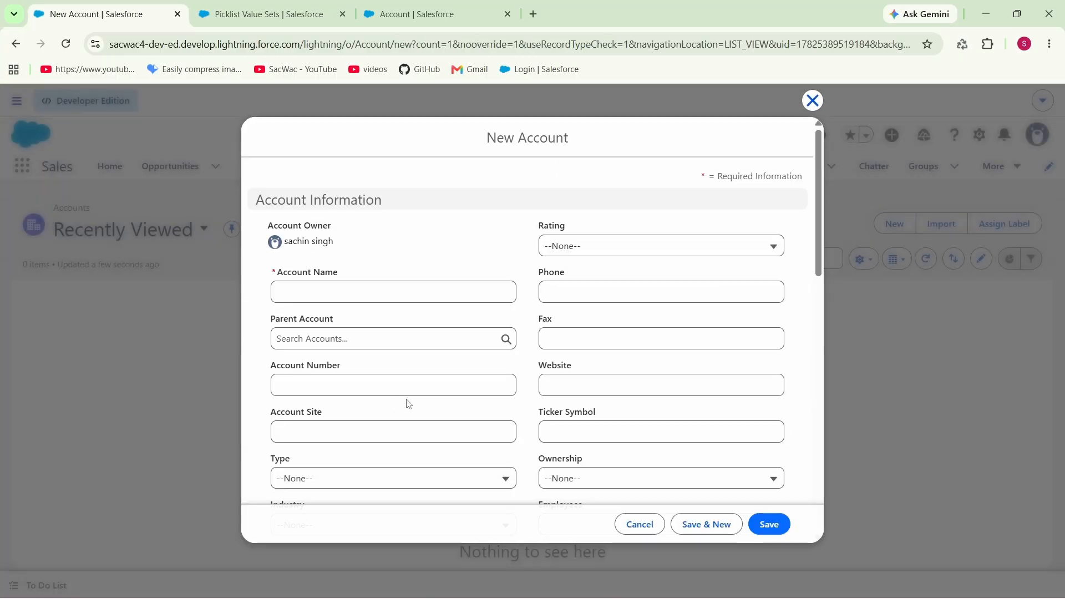
scroll(408, 405, "down", 3)
scroll(471, 392, "down", 7)
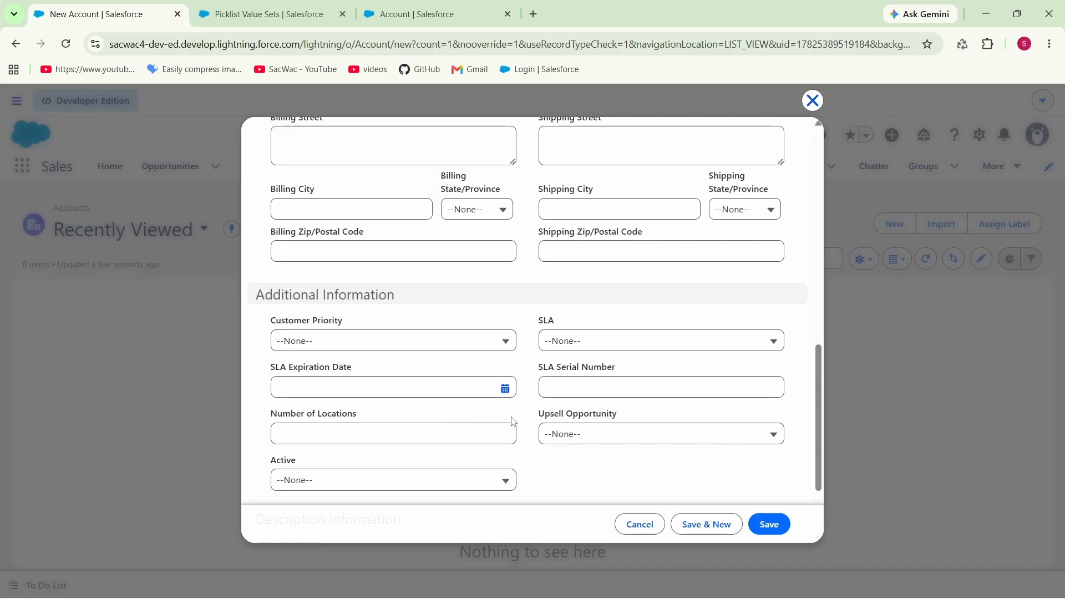
scroll(478, 424, "down", 2)
scroll(440, 427, "up", 12)
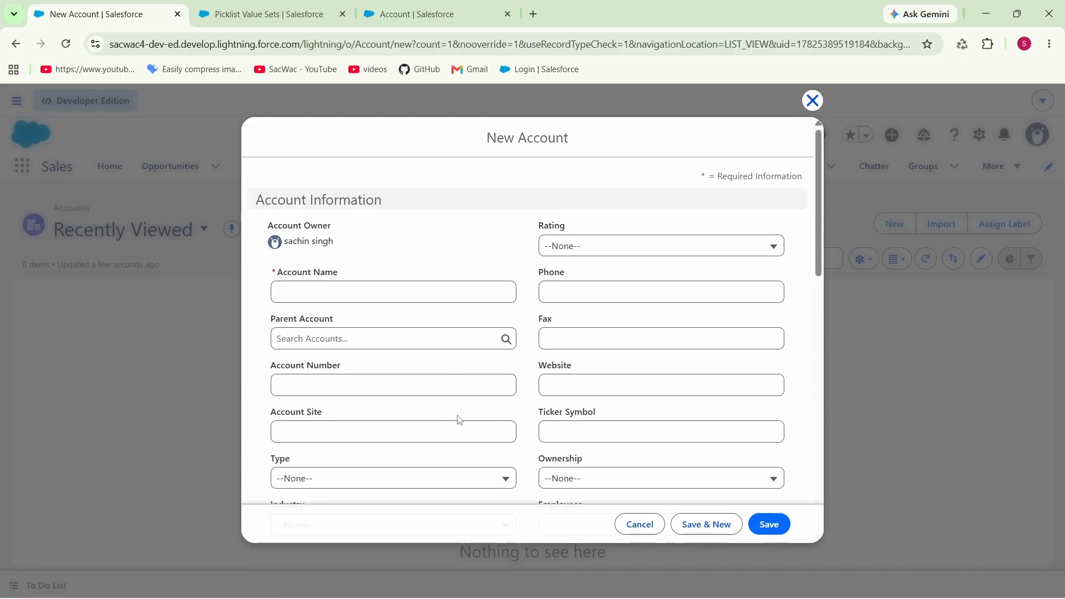
key("Escape")
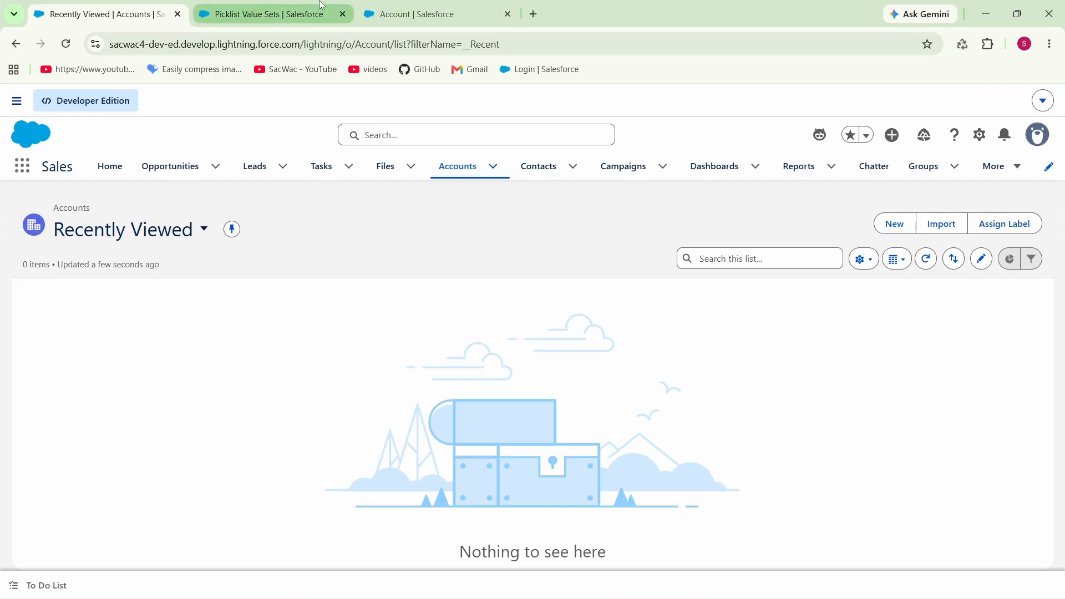
Step: Start another custom field on the Account object with the Picklist (Multi-Select) data type
left_click(411, 6)
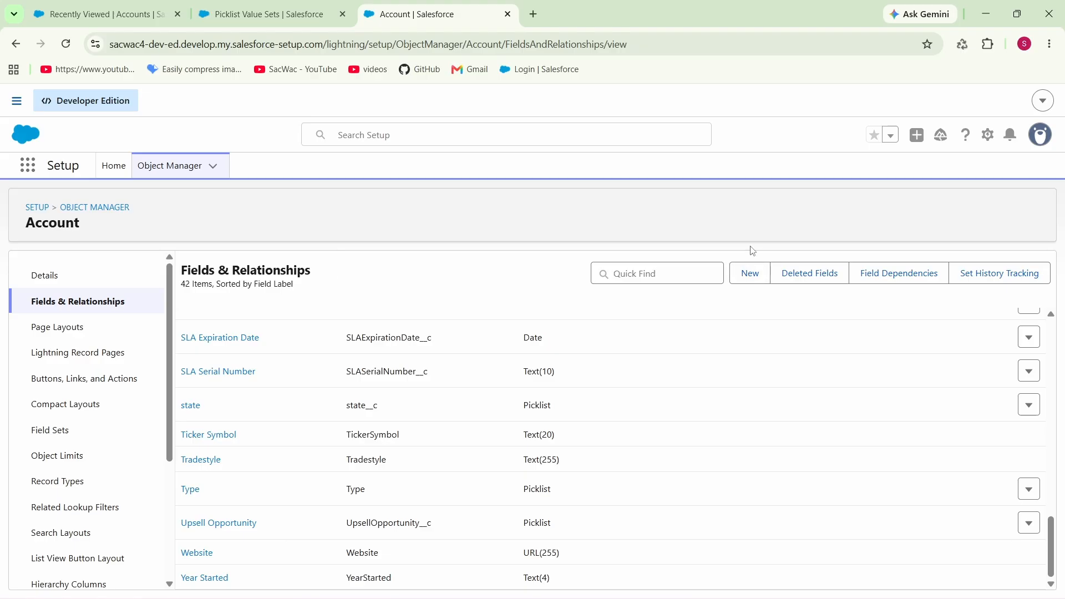
left_click(750, 273)
scroll(322, 444, "down", 6)
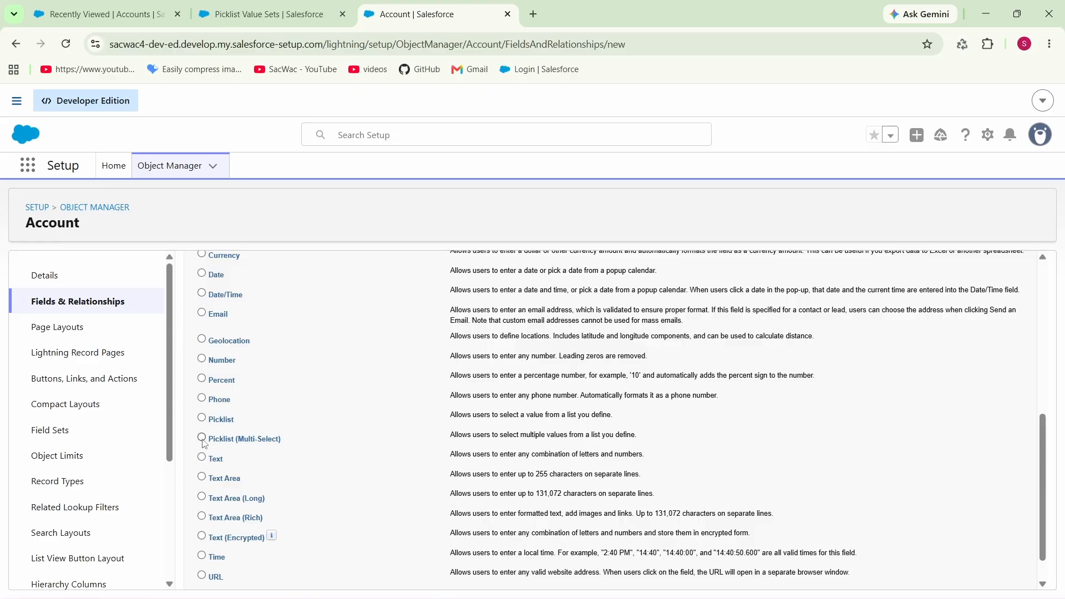
scroll(326, 413, "up", 6)
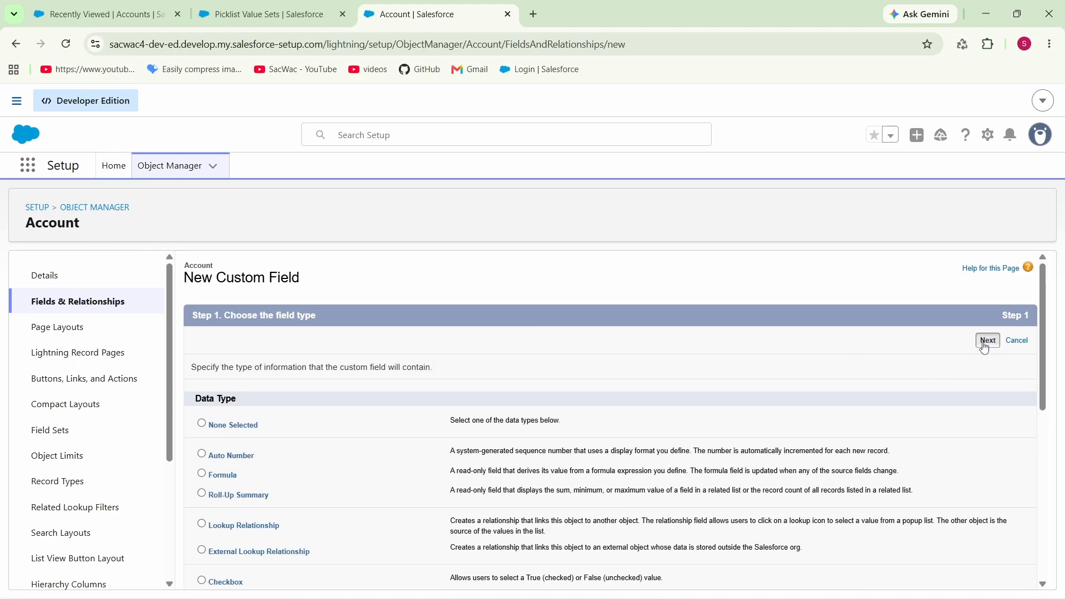
left_click(987, 340)
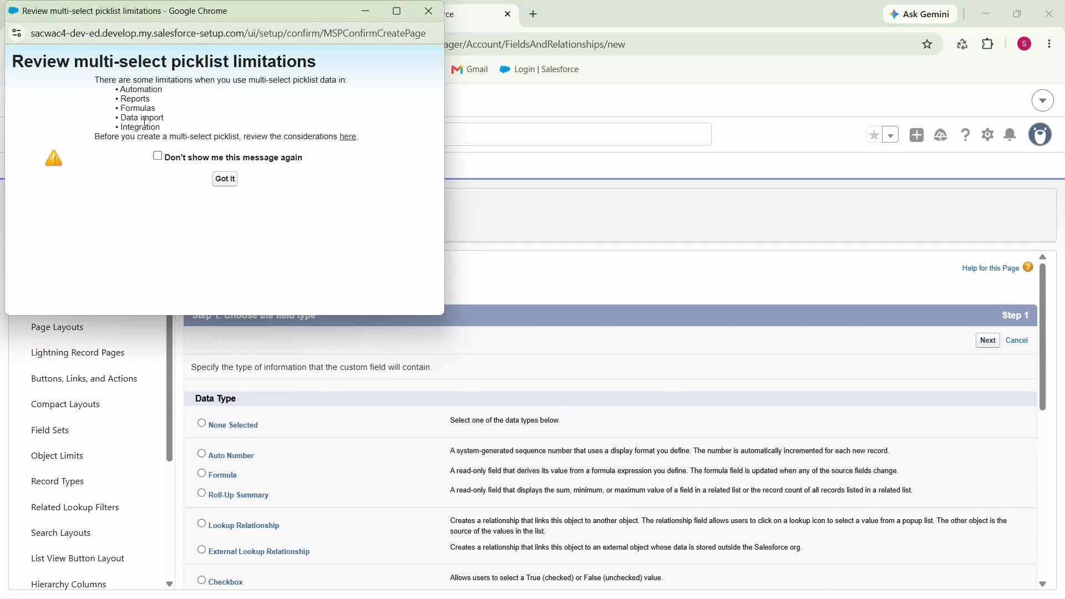
Step: Review the multi-select picklist limitations, dismiss the notice so it is not shown again, and continue to the field details
triple_click(102, 67)
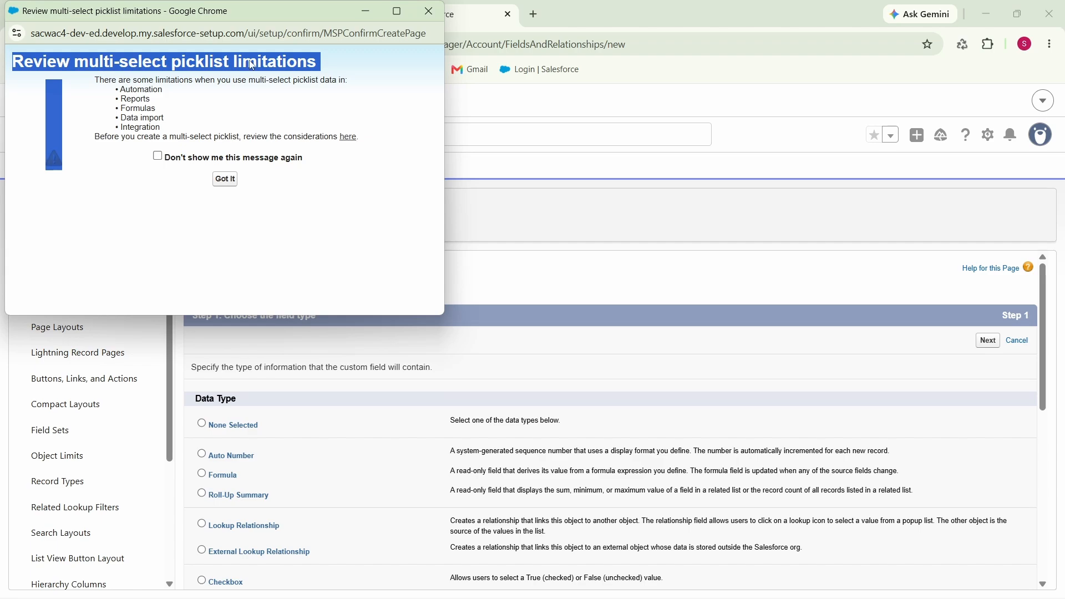
left_click(225, 83)
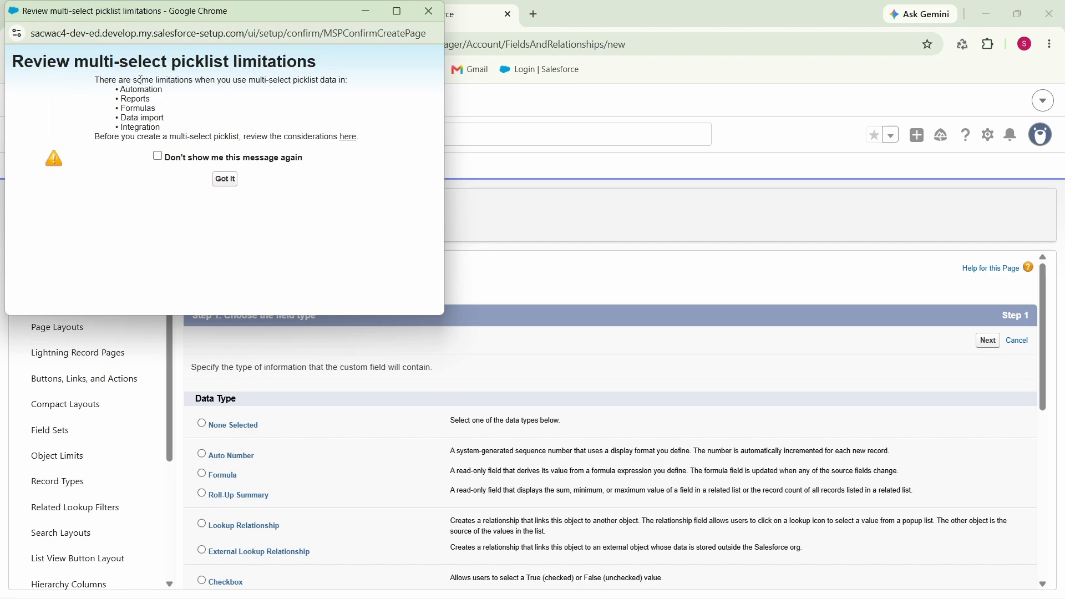
left_click_drag(138, 80, 332, 82)
left_click(360, 163)
left_click(157, 157)
left_click(224, 178)
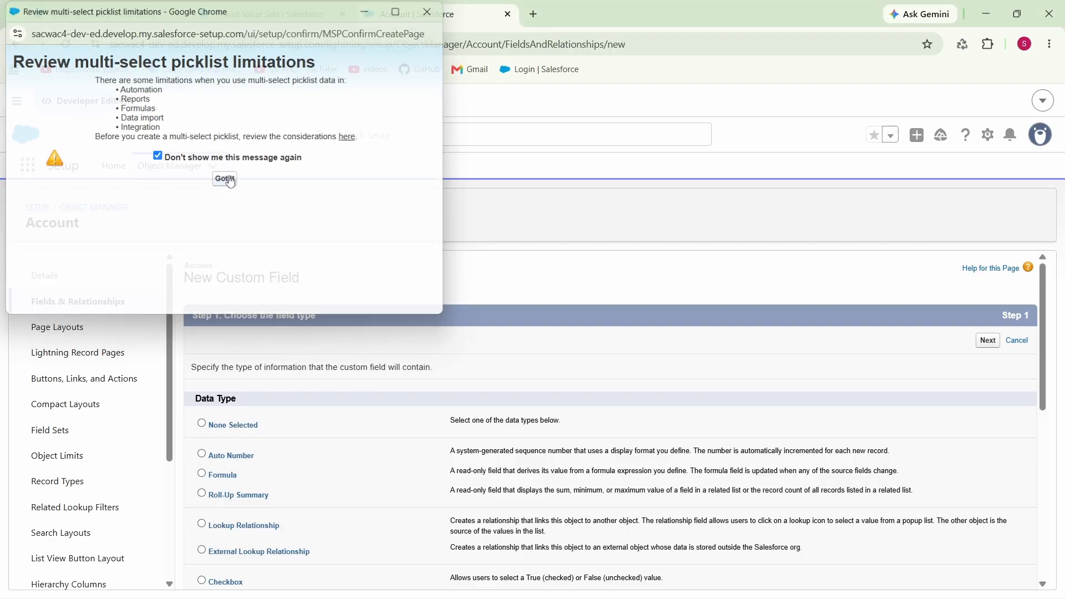
left_click(990, 346)
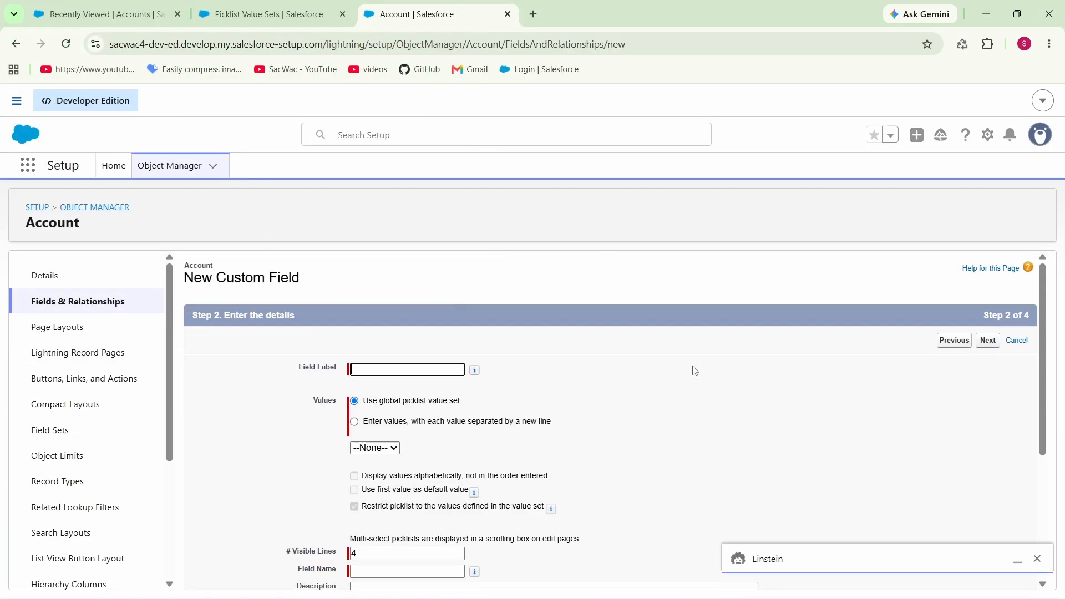
Step: Set the multi-select picklist's field label to "good fruits" and let the field name fill in from it
left_click(420, 369)
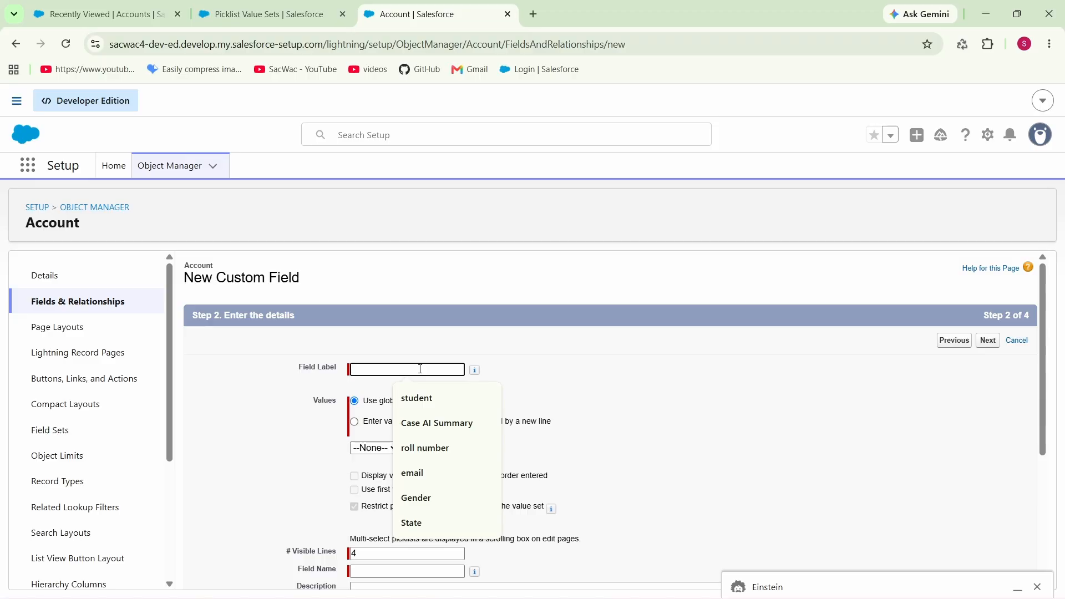
left_click(420, 369)
type("good fruits")
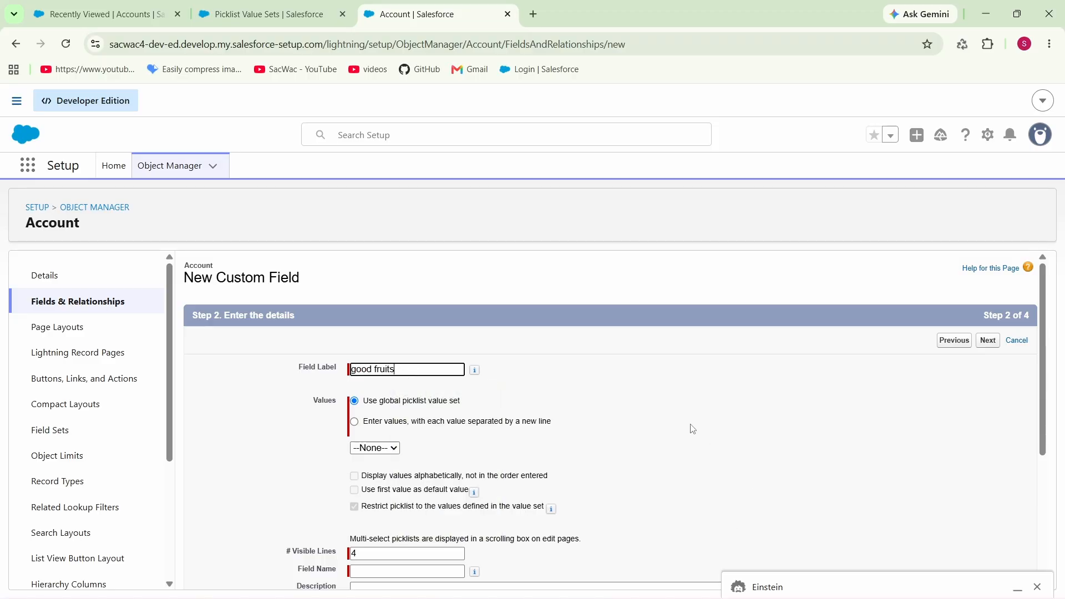
left_click(342, 413)
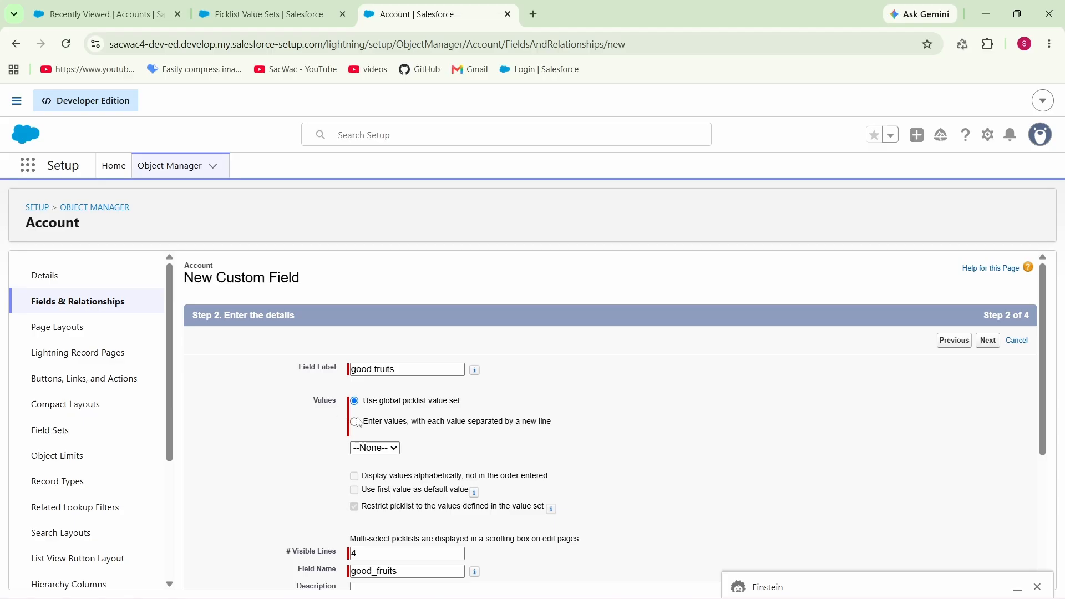
Step: Define the picklist's own values, one per line: Apple, Orange, Grapes and Banana
left_click(355, 421)
scroll(382, 413, "down", 1)
left_click(387, 406)
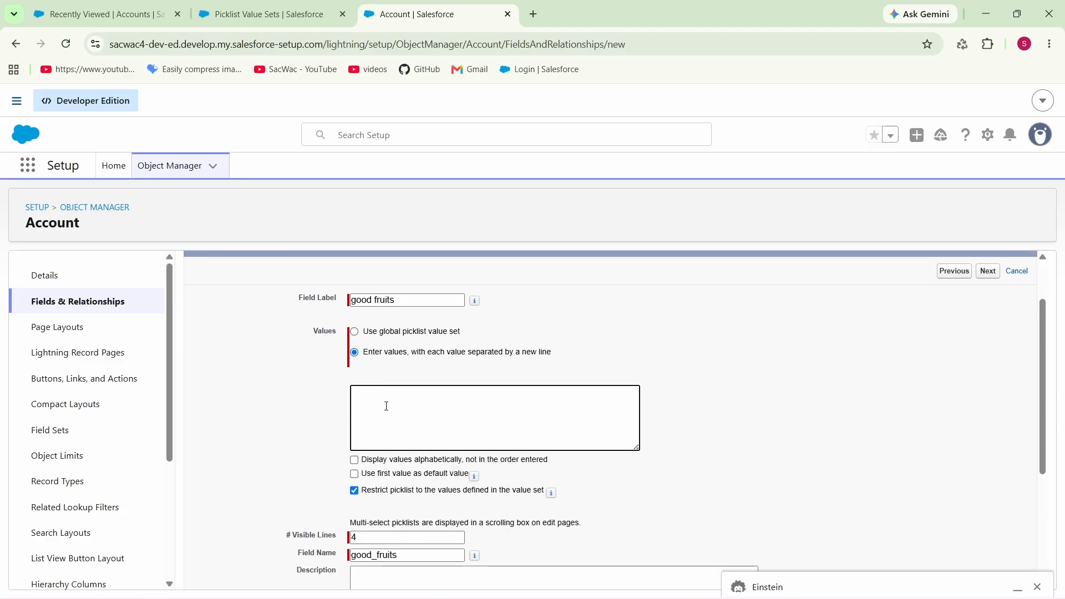
type("Apple ")
type("Orange ")
type("Grapes ")
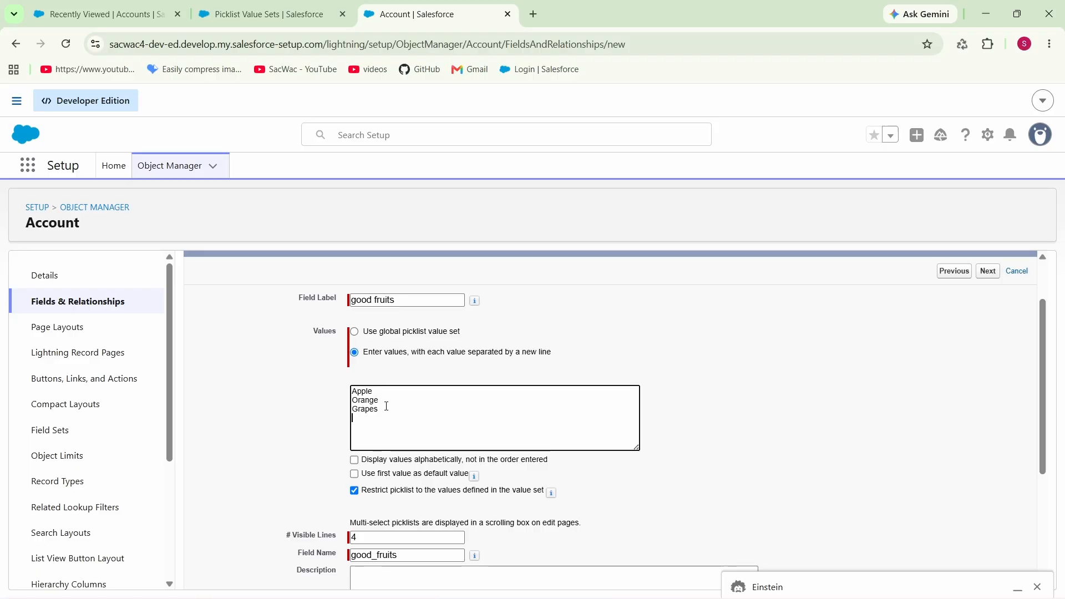
type("Banana")
Step: Keep the default field-level security and page layouts, and save the good fruits field
left_click(748, 404)
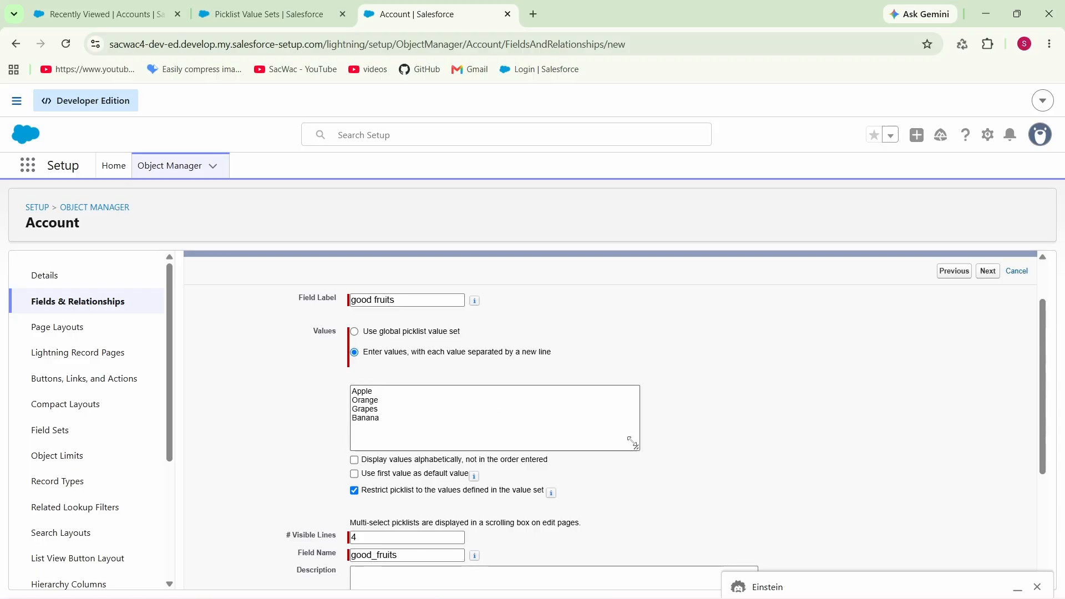
left_click(988, 271)
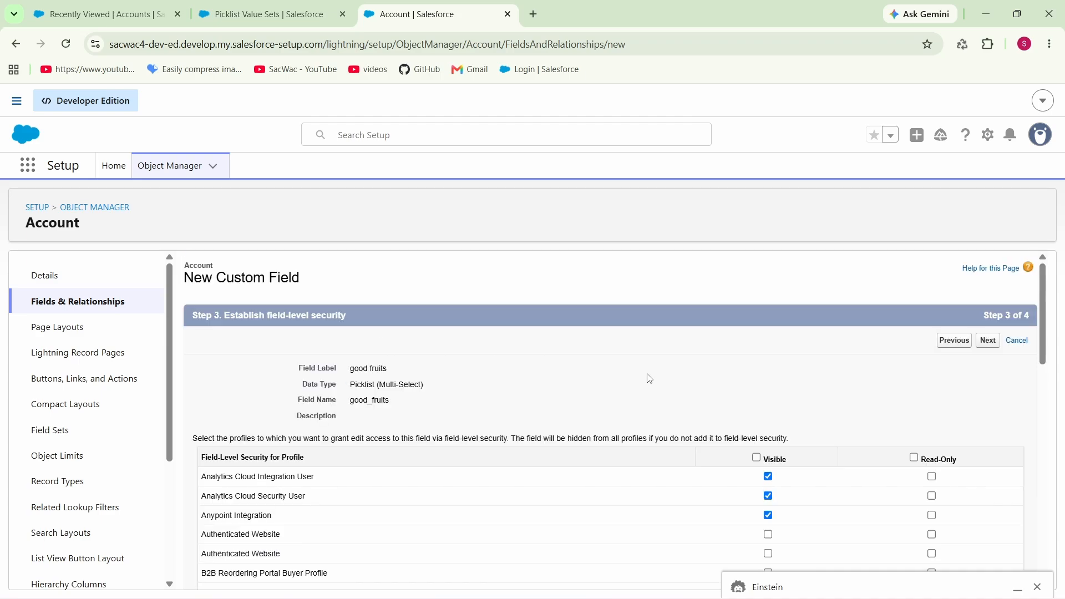
left_click(986, 342)
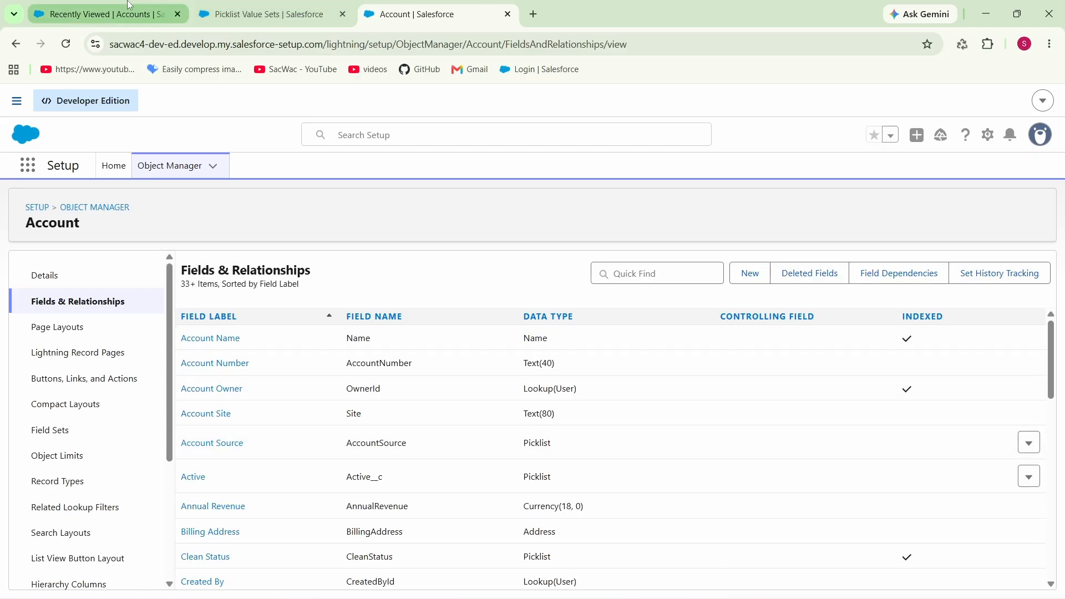
Step: Return to the Accounts list, start a new account, and find the good fruits field in the form
left_click(108, 14)
left_click(962, 45)
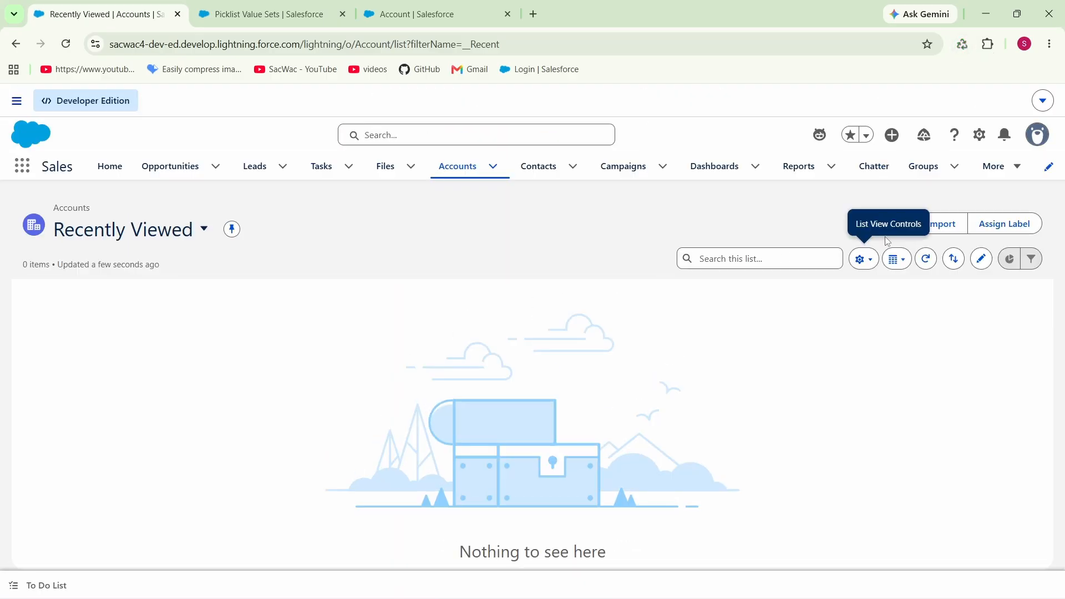
left_click(962, 44)
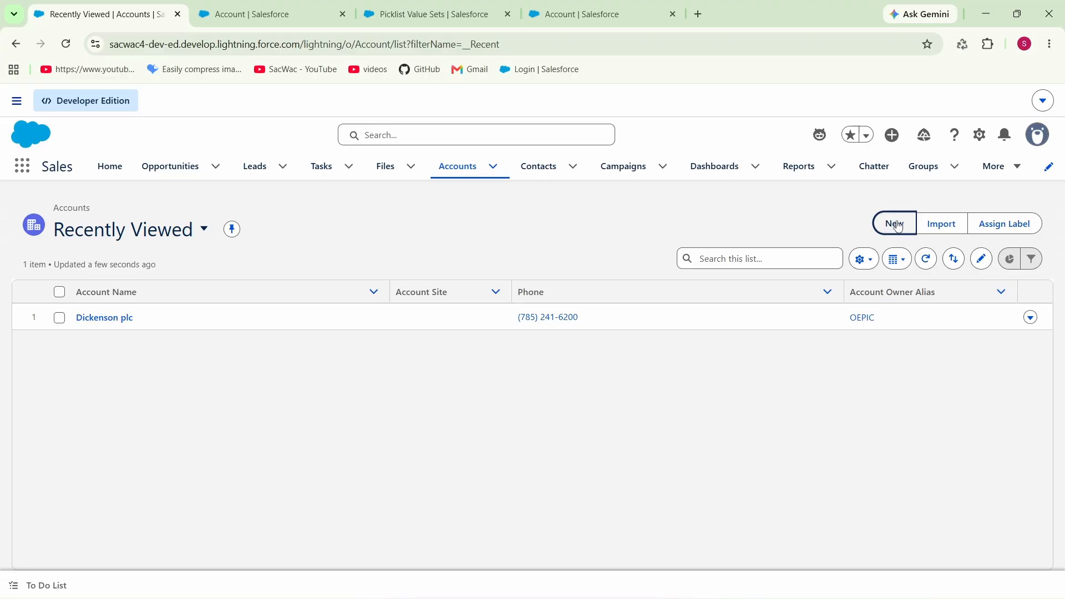
left_click(893, 231)
scroll(490, 330, "down", 3)
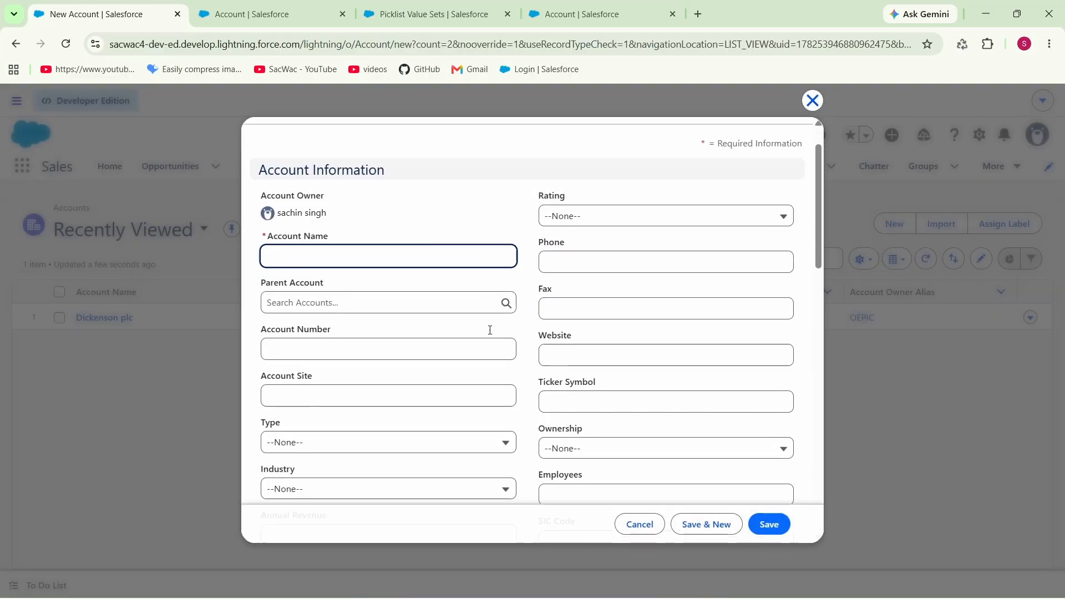
scroll(490, 330, "down", 3)
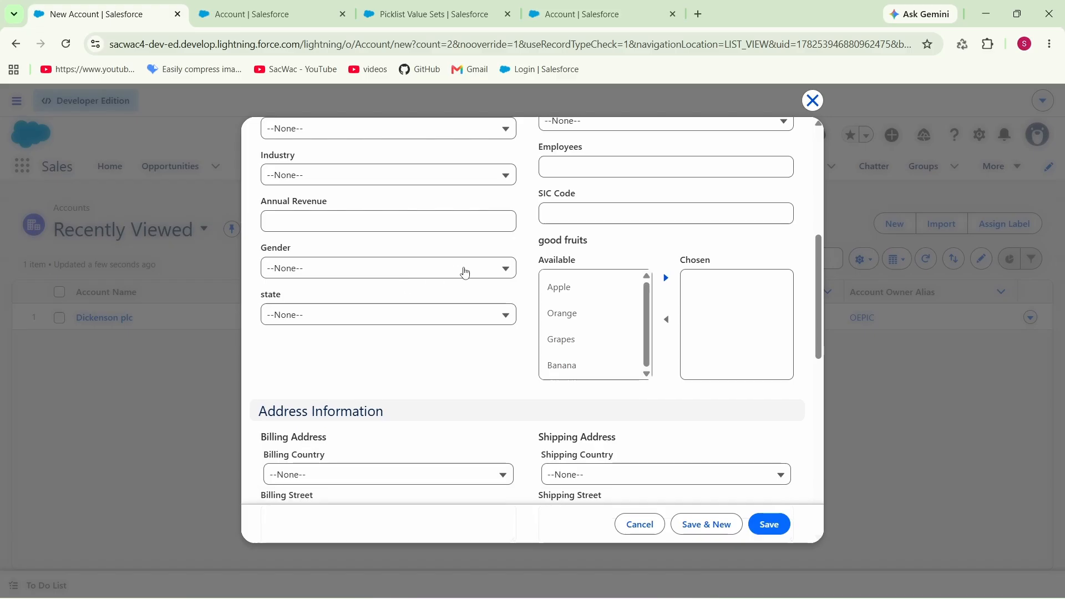
Step: Check the available options of the Gender and state picklists in the new account form without choosing any
left_click(465, 271)
left_click(465, 272)
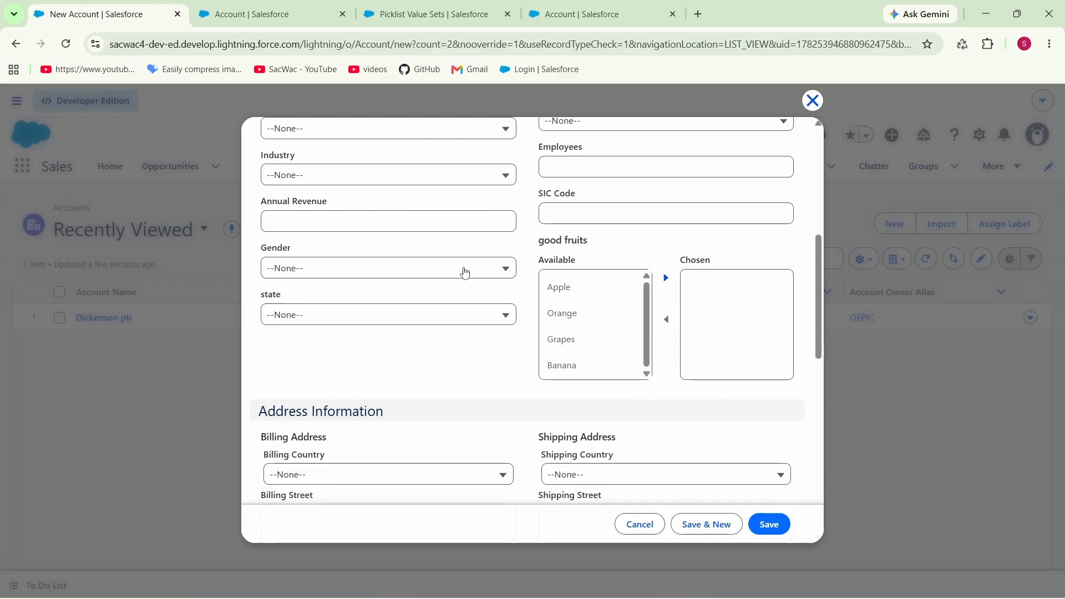
left_click(423, 317)
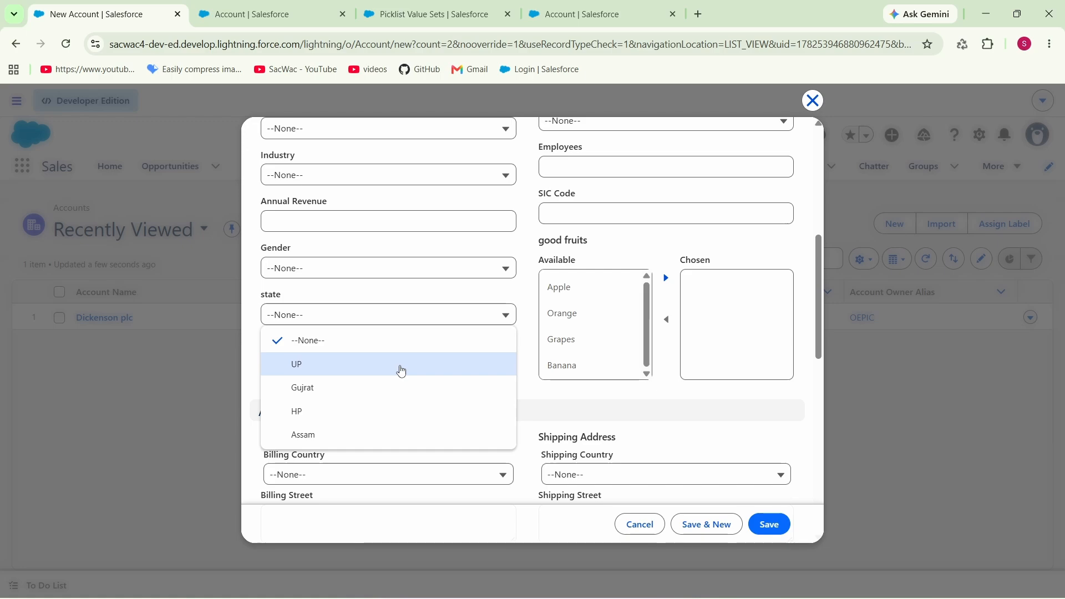
left_click(589, 399)
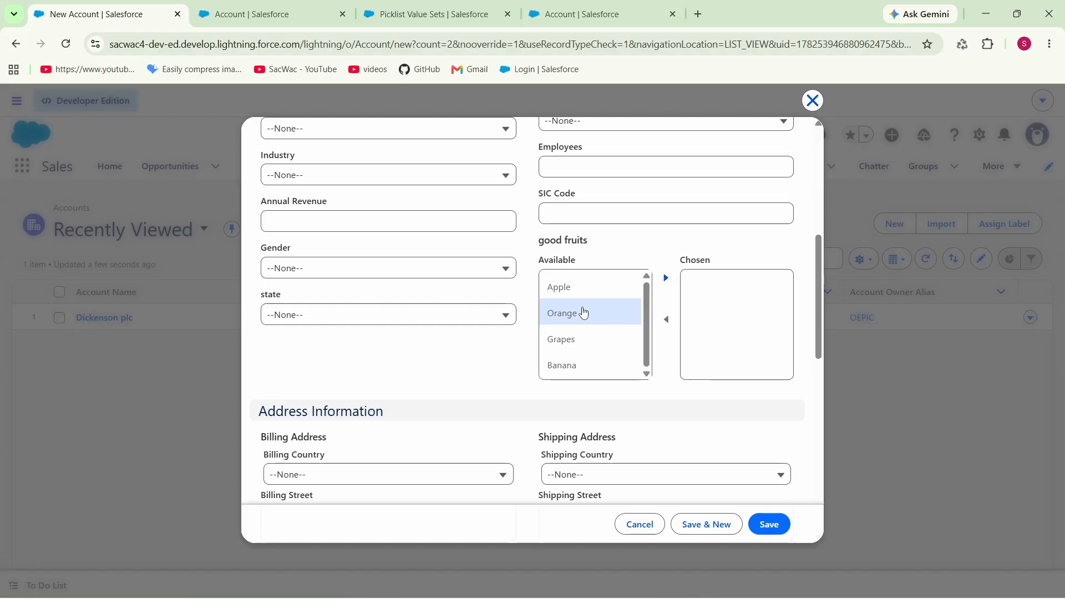
Step: Move Apple and Grapes from the available to the chosen values of the good fruits field
left_click(582, 289)
left_click(666, 278)
left_click(594, 312)
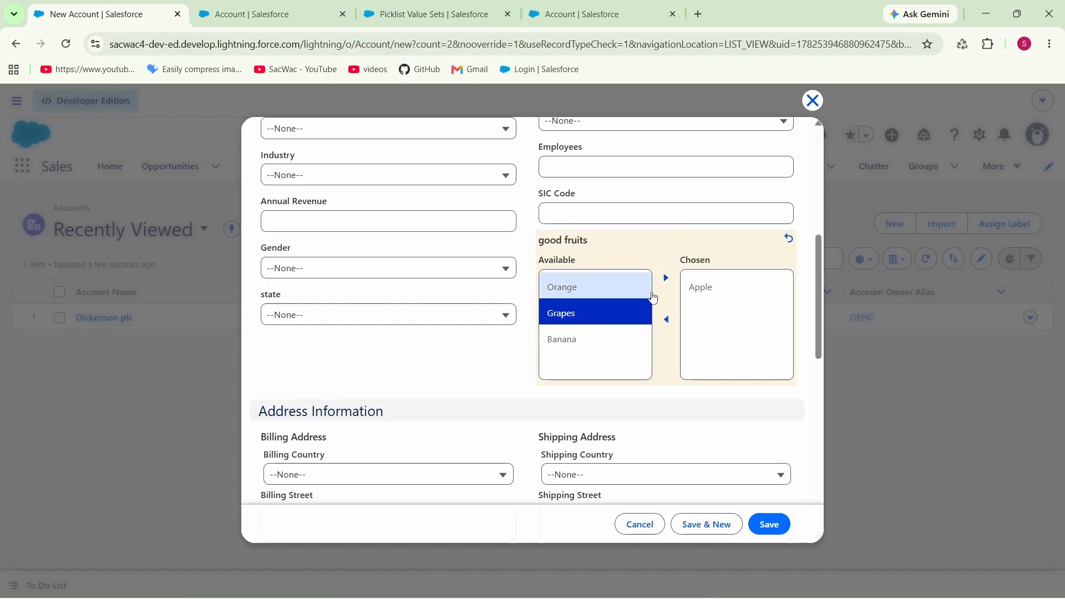
left_click(666, 278)
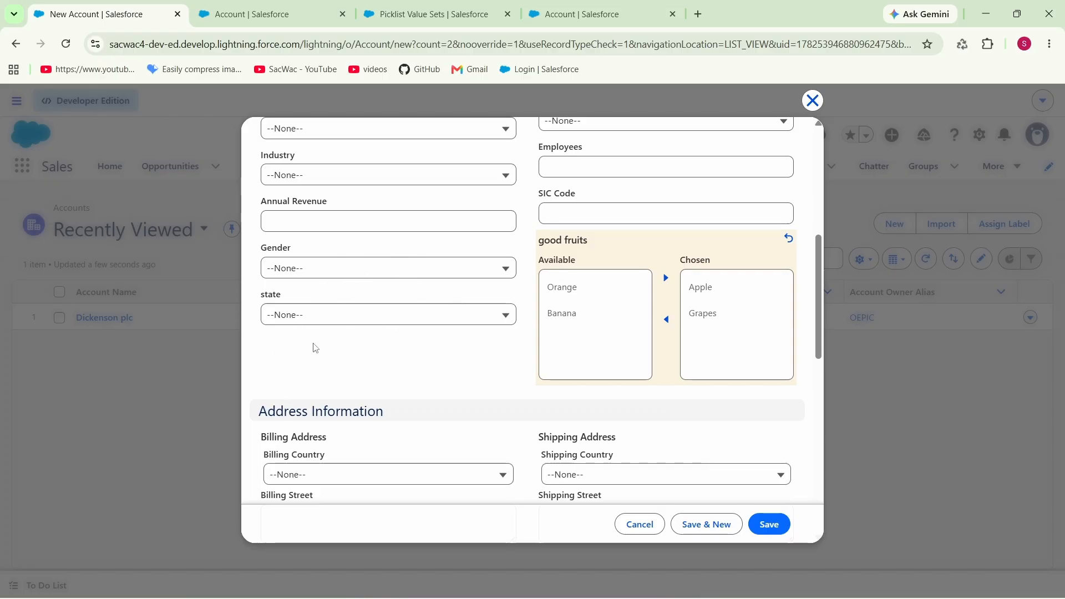
left_click(594, 328)
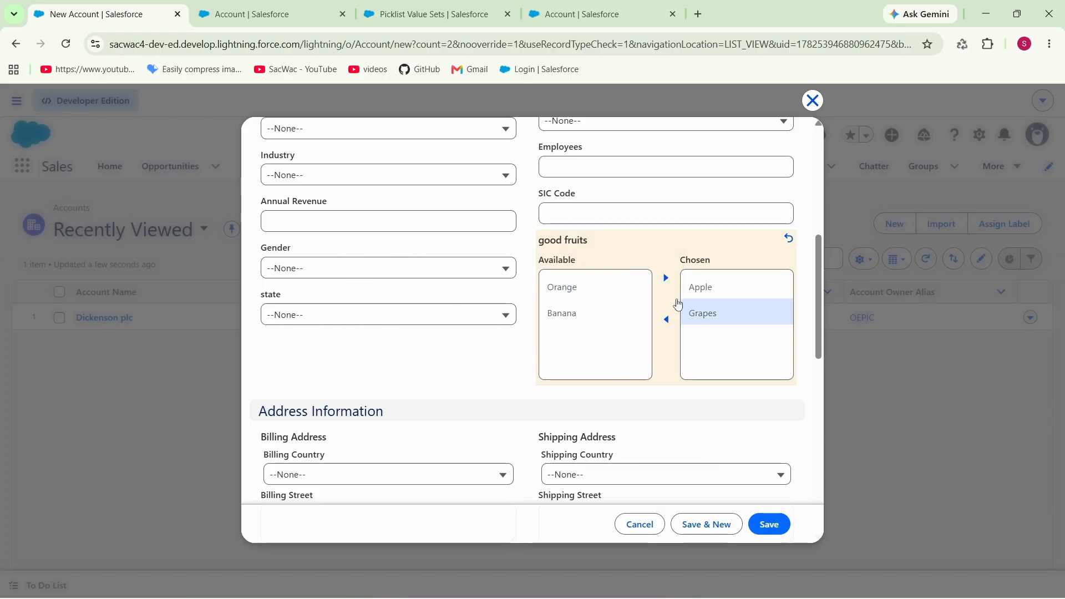